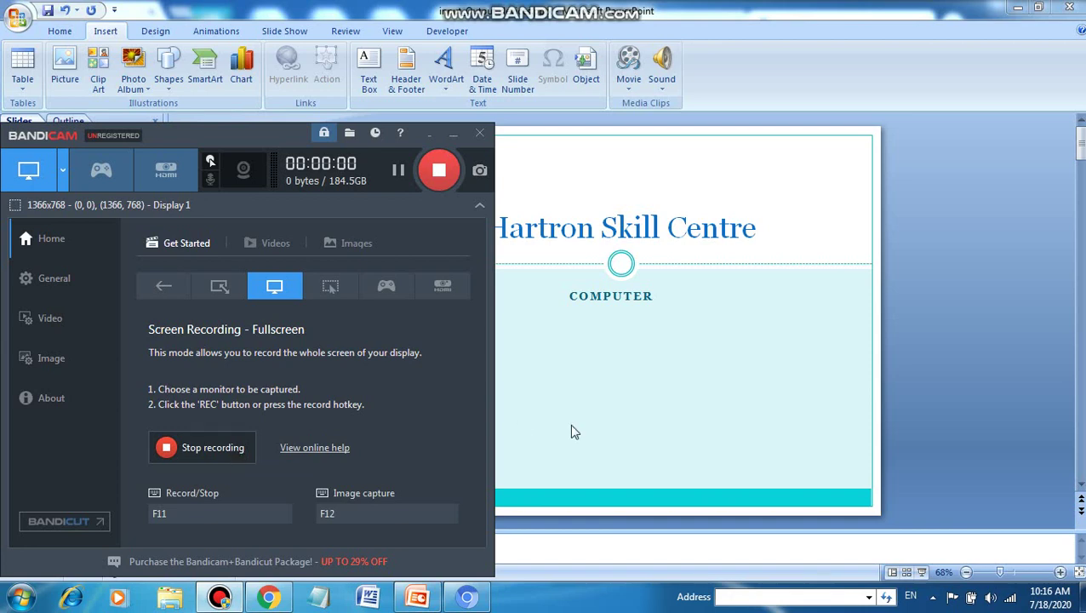
Bring the 'Hartron Skill Centre' presentation in front of the Bandicam recorder
{"action": "left_click", "coordinate": [569, 424]}
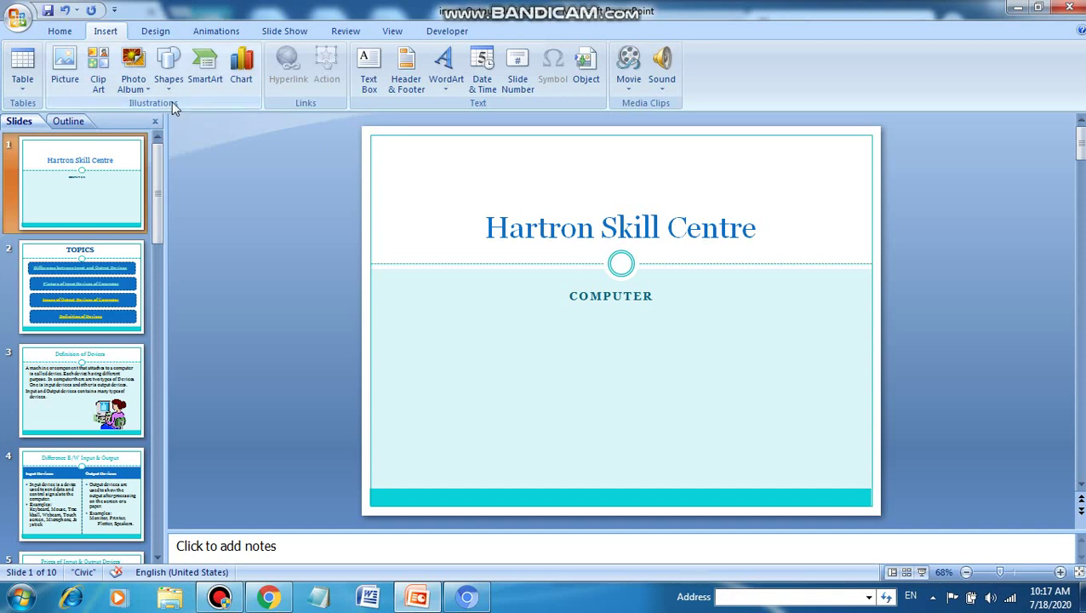
Browse the Shapes gallery, then close it without choosing a shape
{"action": "left_click", "coordinate": [170, 95]}
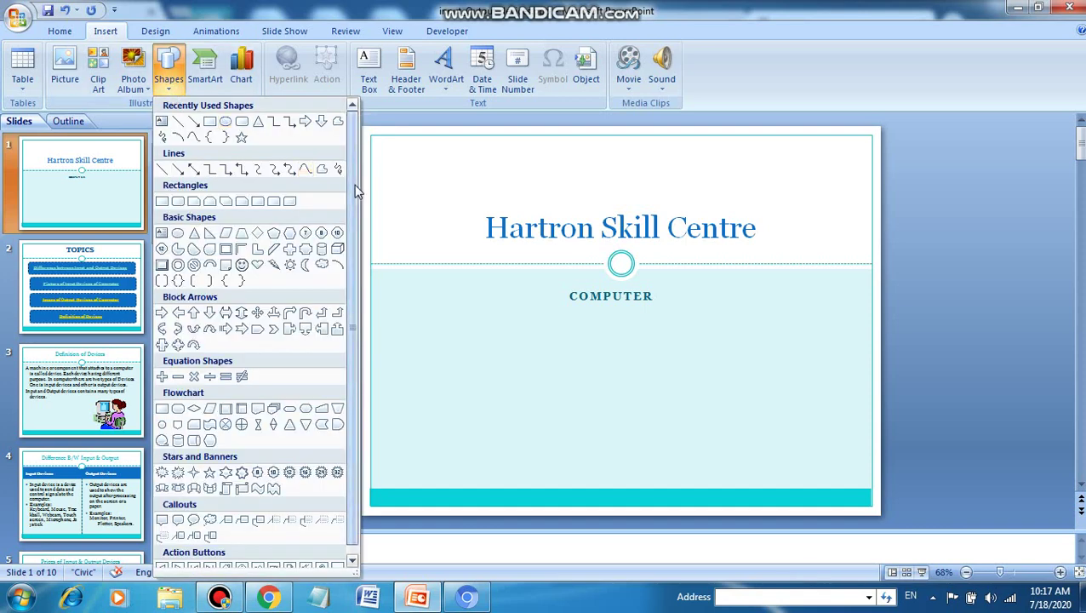
{"action": "left_click_drag", "start_coordinate": [352, 183], "coordinate": [360, 385]}
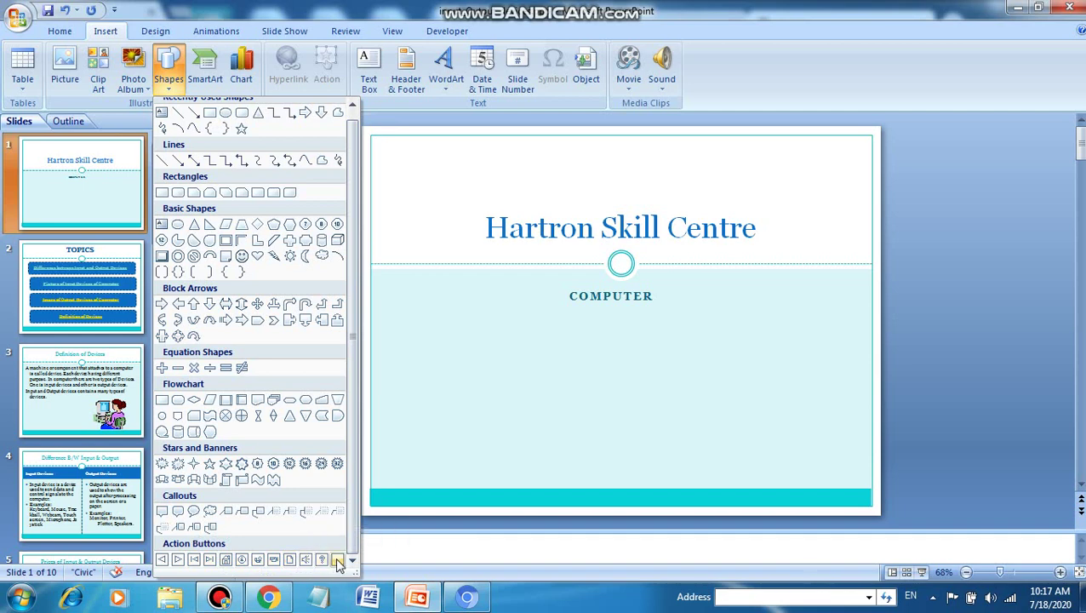
{"action": "left_click", "coordinate": [416, 421]}
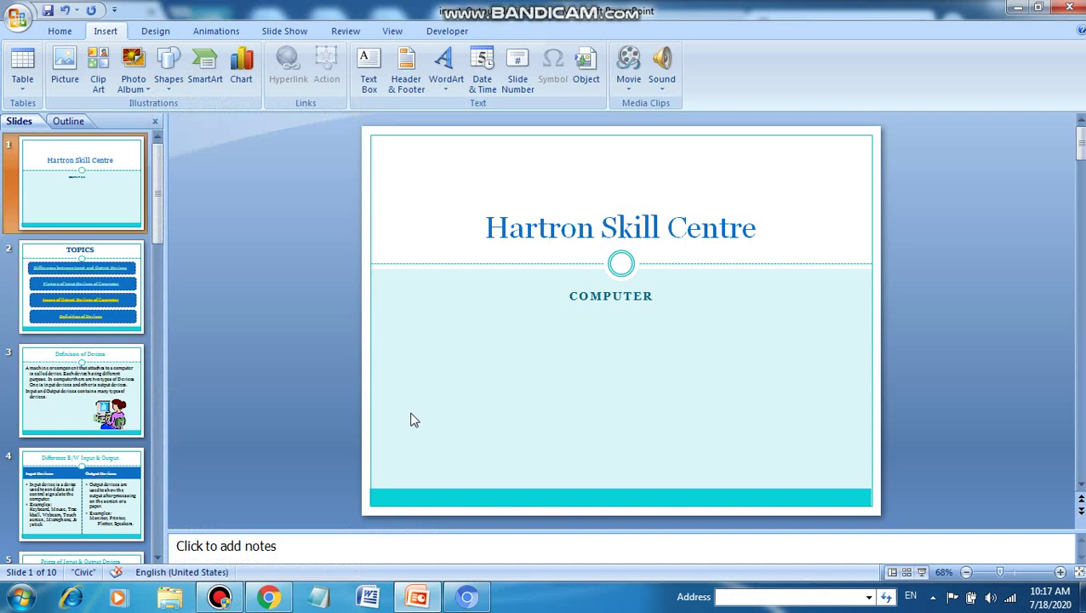
On slide 1, pick Action Button: End from the Shapes gallery's Action Buttons
{"action": "left_click", "coordinate": [118, 208]}
{"action": "left_click", "coordinate": [482, 227]}
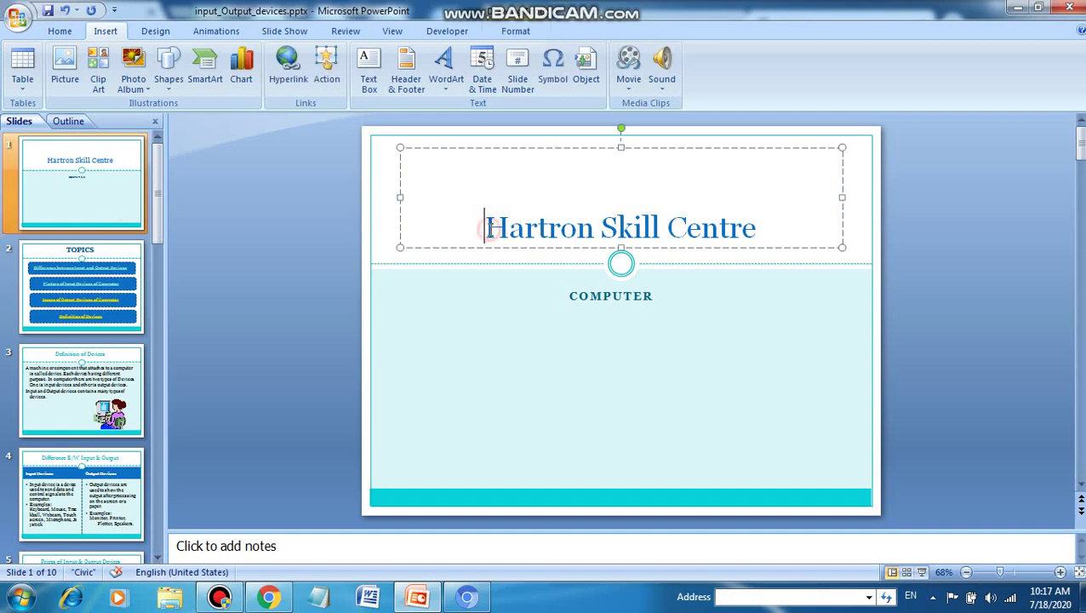
{"action": "left_click", "coordinate": [855, 245]}
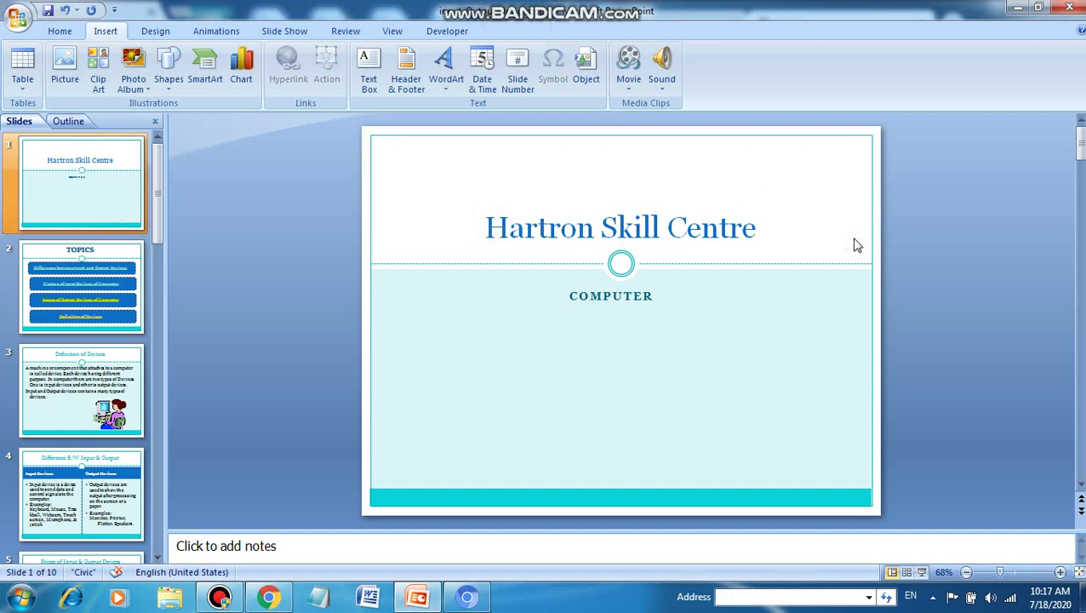
{"action": "left_click", "coordinate": [171, 85]}
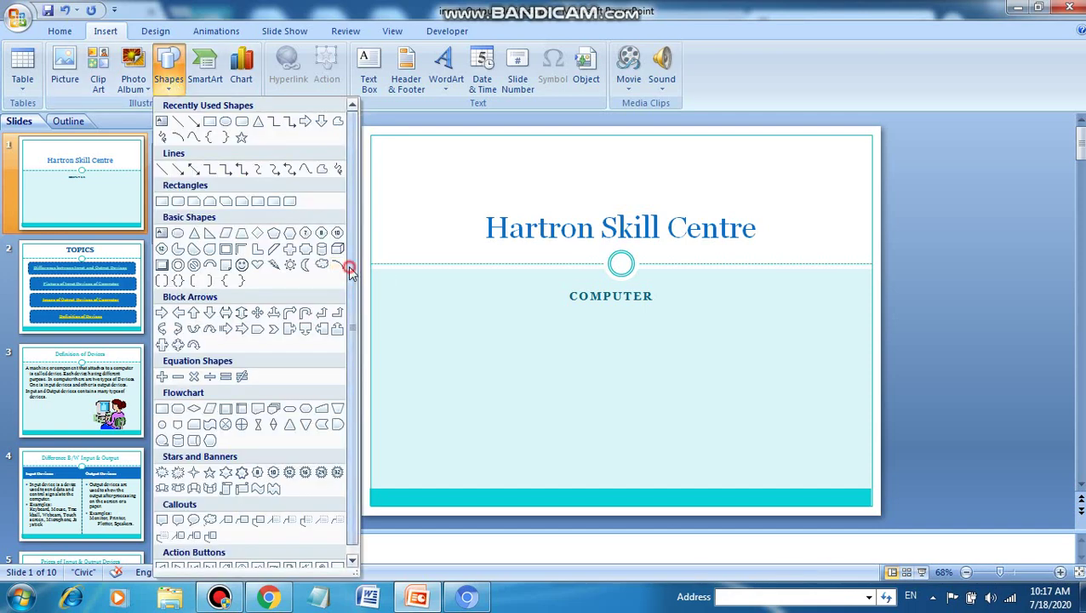
{"action": "scroll", "coordinate": [349, 269], "scroll_direction": "down", "scroll_amount": 1}
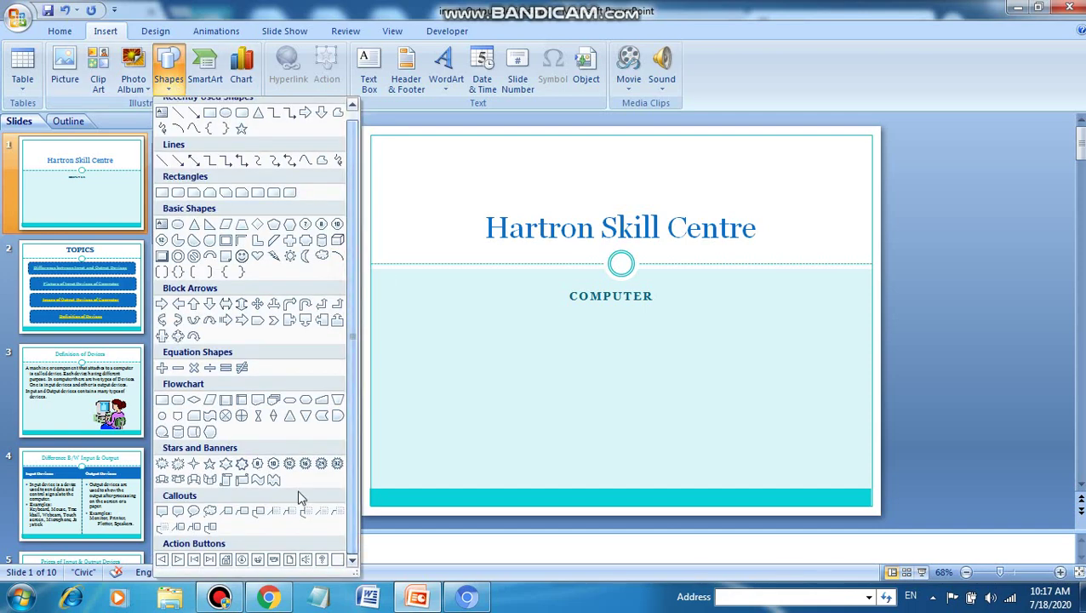
{"action": "left_click", "coordinate": [211, 559]}
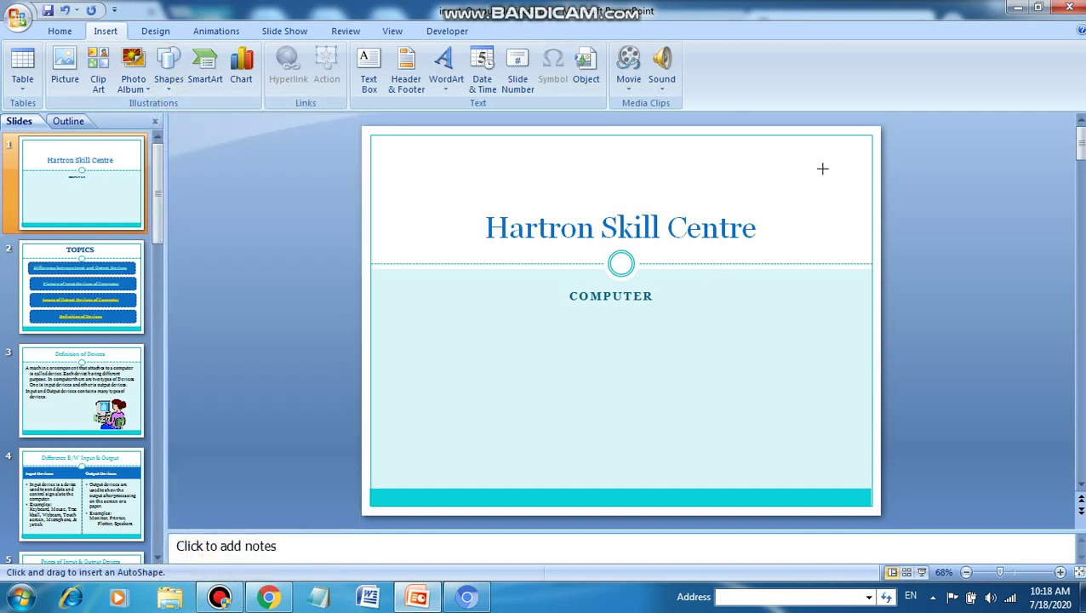
Draw the End button at slide 1's top right and hyperlink it to '10. Slide 10'
{"action": "left_click_drag", "start_coordinate": [822, 168], "coordinate": [876, 230]}
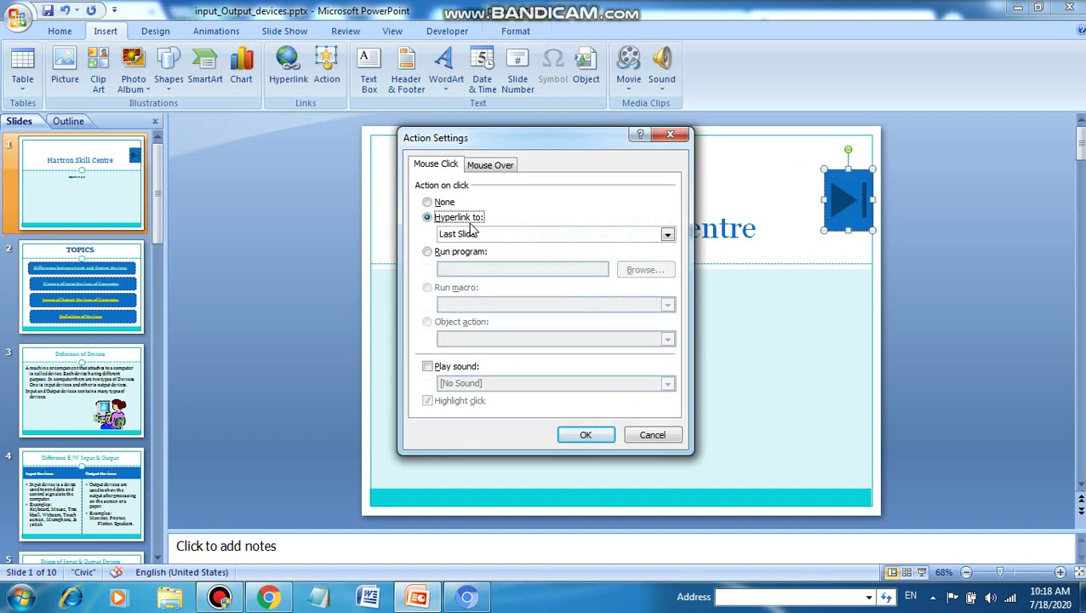
{"action": "left_click", "coordinate": [667, 234]}
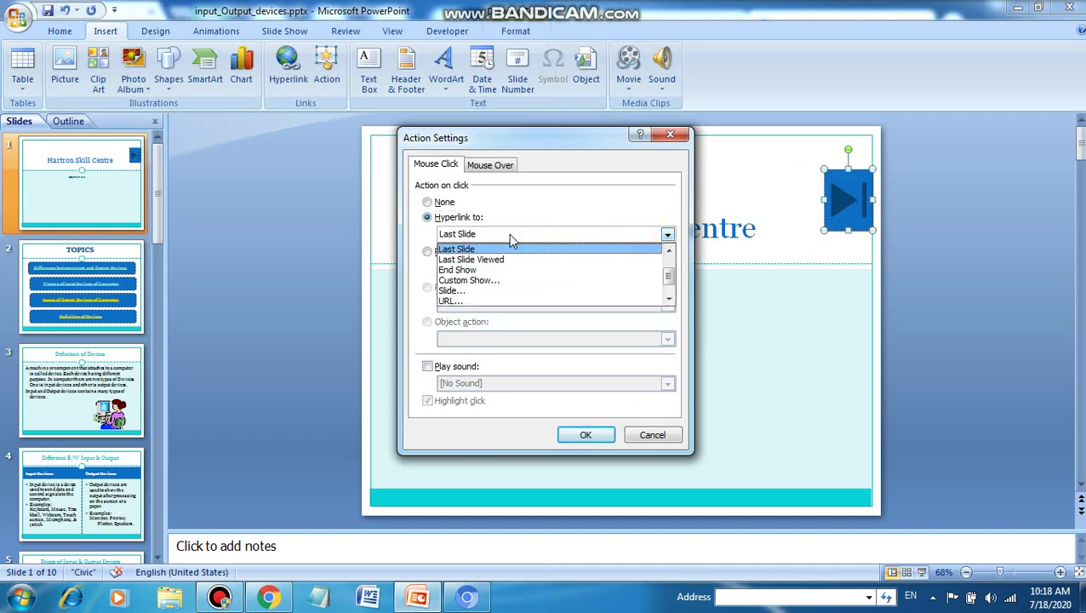
{"action": "left_click", "coordinate": [474, 291]}
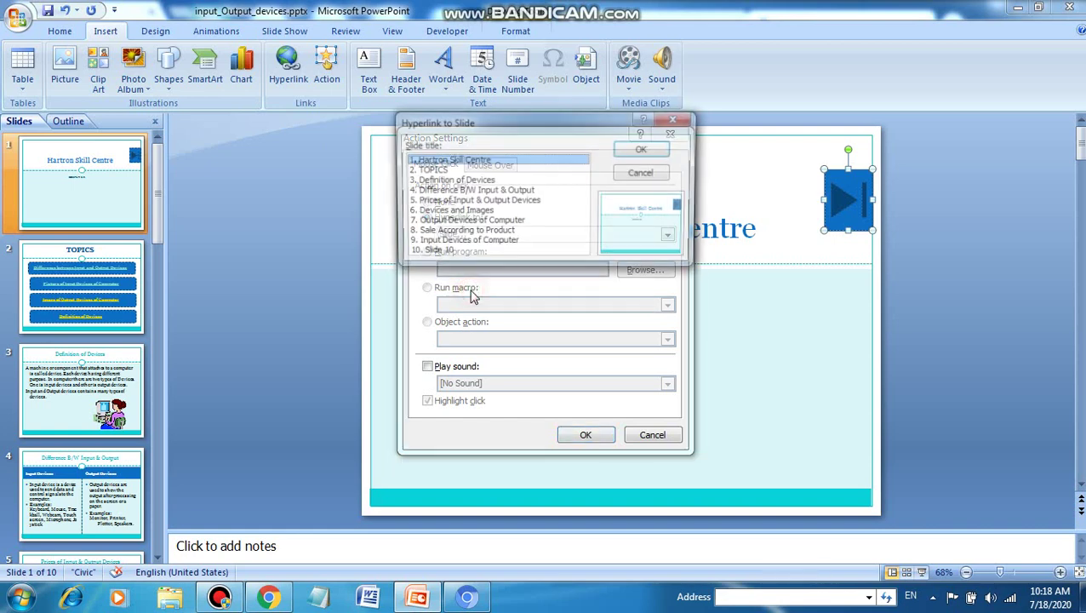
{"action": "left_click", "coordinate": [464, 233]}
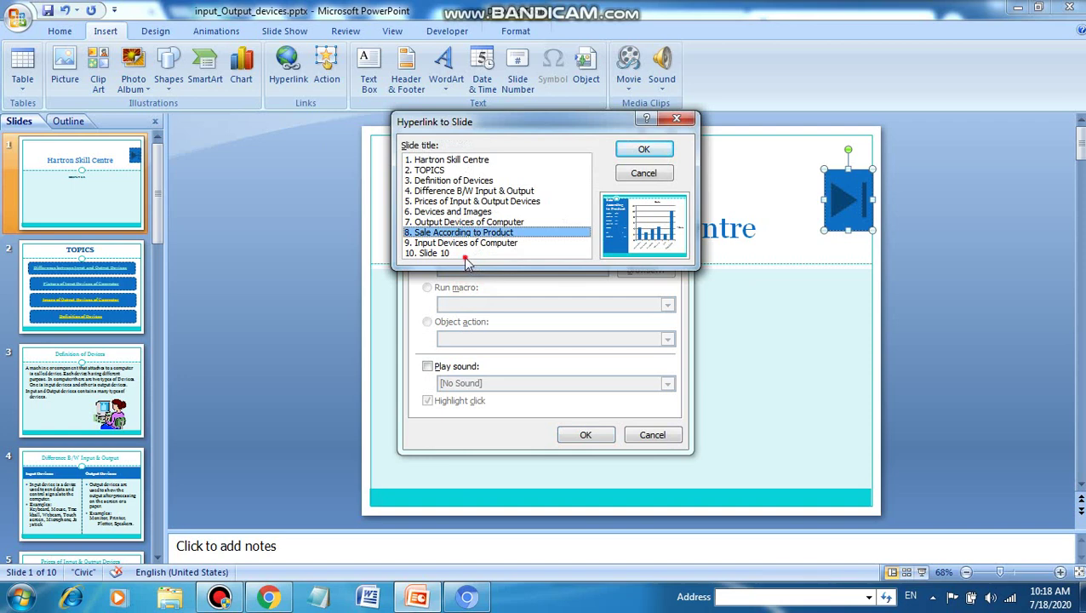
{"action": "left_click", "coordinate": [465, 254]}
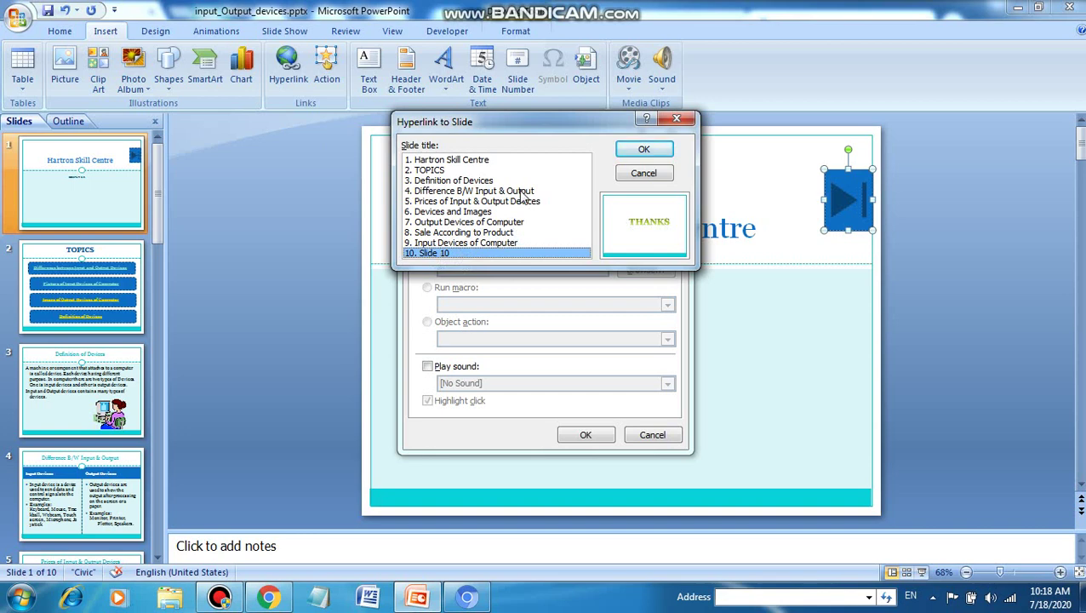
{"action": "left_click", "coordinate": [466, 163]}
{"action": "left_click", "coordinate": [463, 182]}
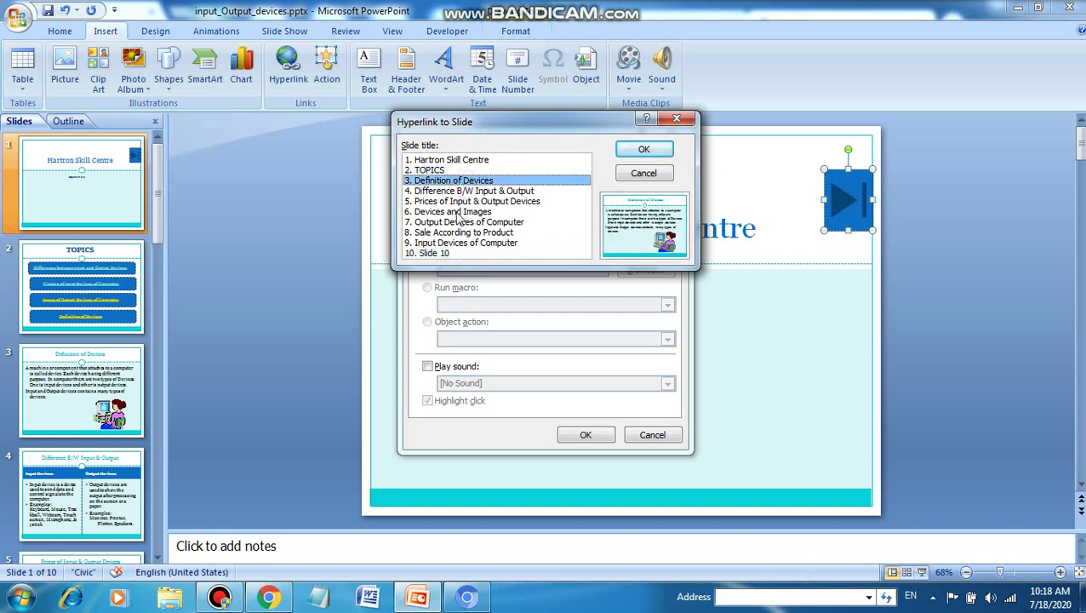
{"action": "left_click", "coordinate": [456, 211]}
{"action": "left_click", "coordinate": [437, 253]}
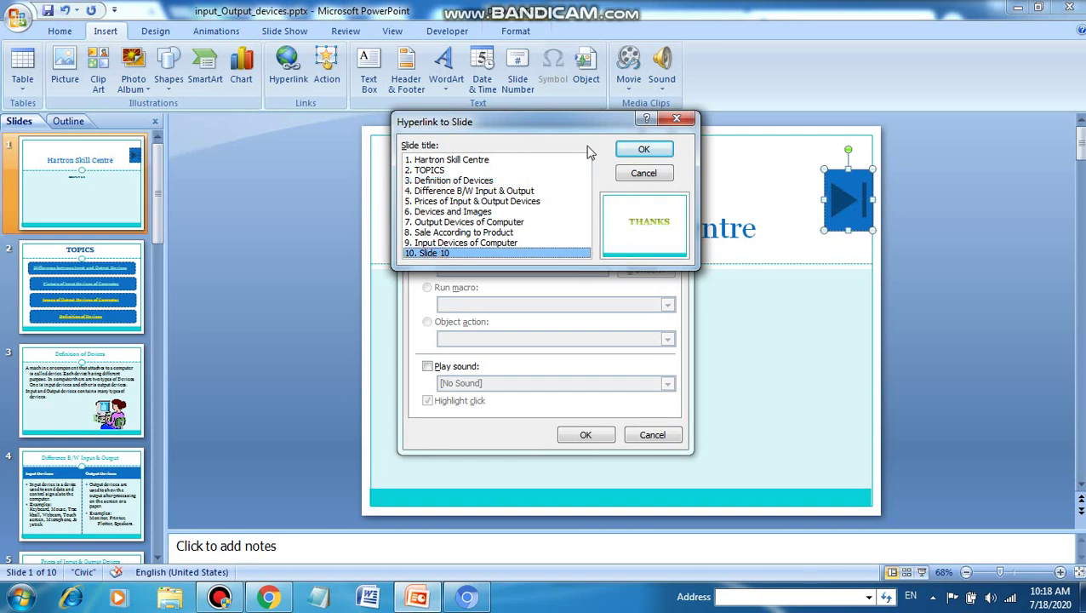
{"action": "left_click", "coordinate": [644, 149]}
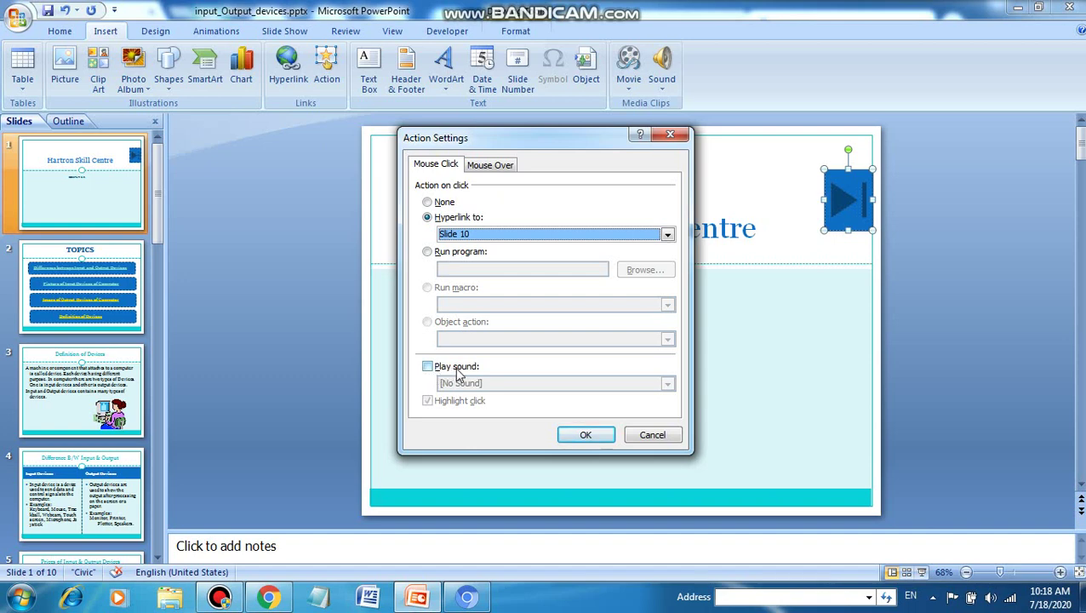
{"action": "left_click", "coordinate": [585, 436]}
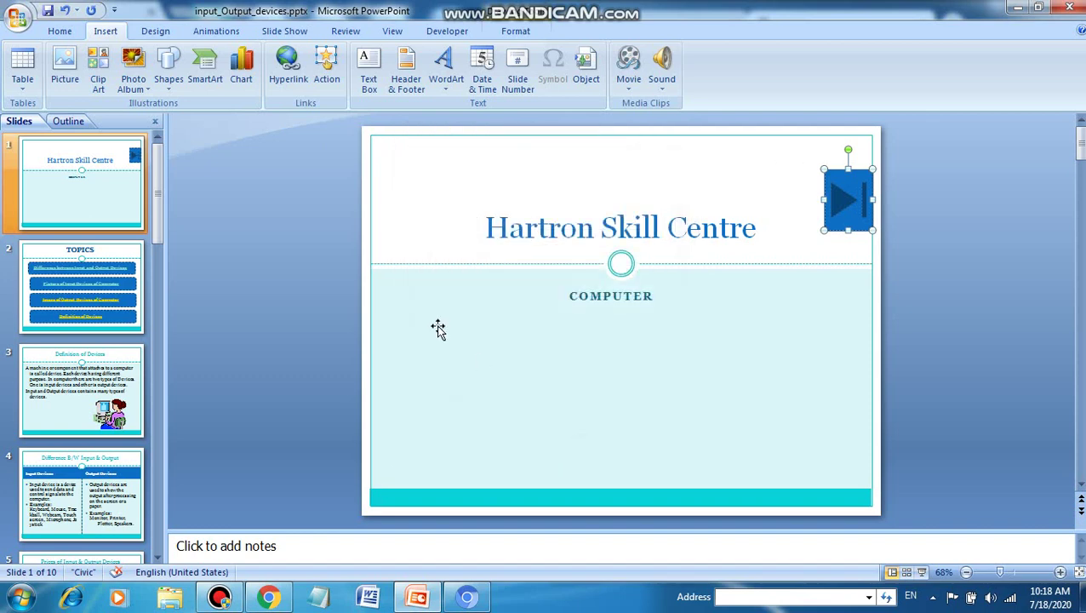
Scroll the slide list down and select slide 10, THANKS
{"action": "left_click", "coordinate": [117, 274]}
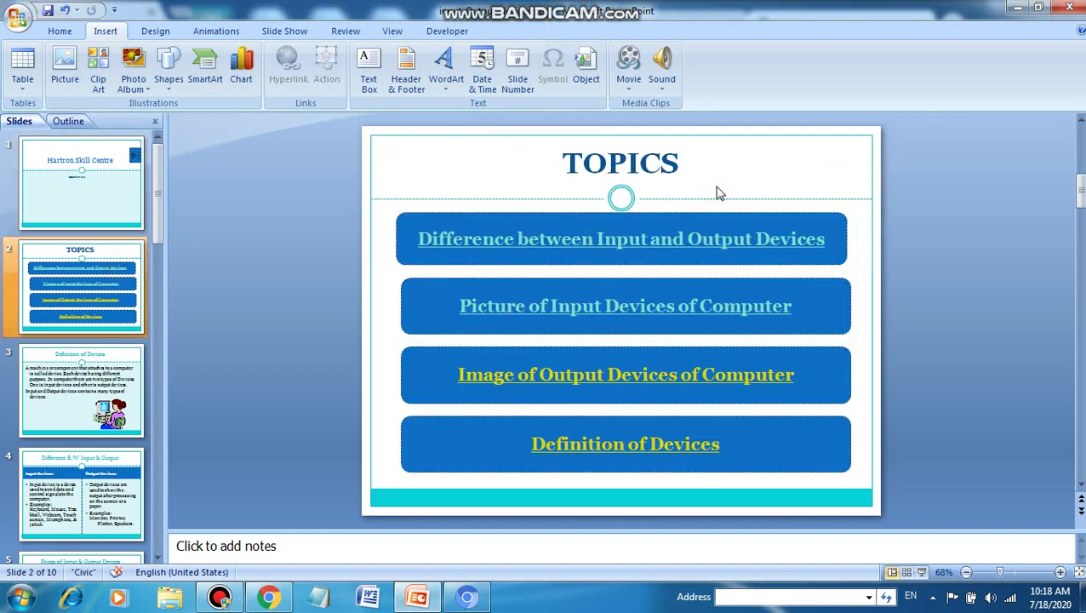
{"action": "left_click", "coordinate": [156, 447]}
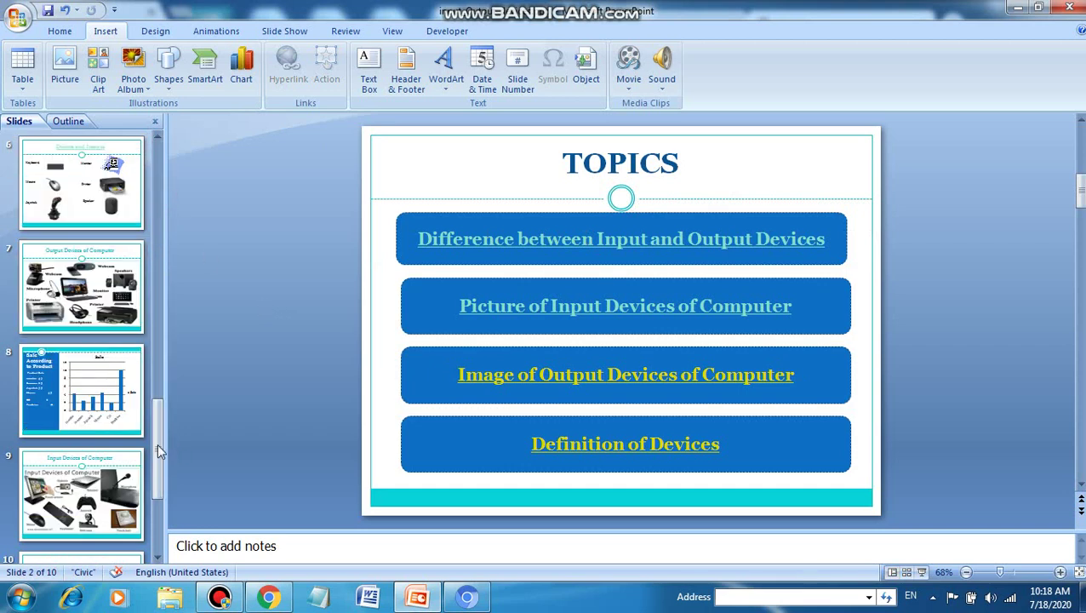
{"action": "left_click_drag", "start_coordinate": [157, 451], "coordinate": [157, 477]}
{"action": "left_click", "coordinate": [85, 498]}
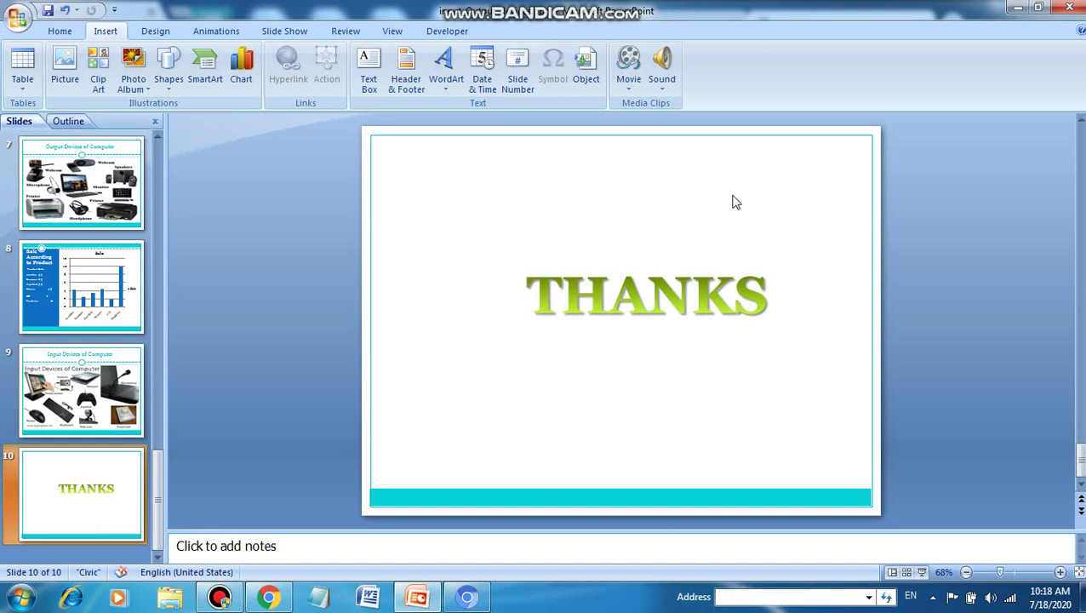
Draw a Beginning action button at the top right, hyperlinked to the First Slide
{"action": "left_click", "coordinate": [168, 78]}
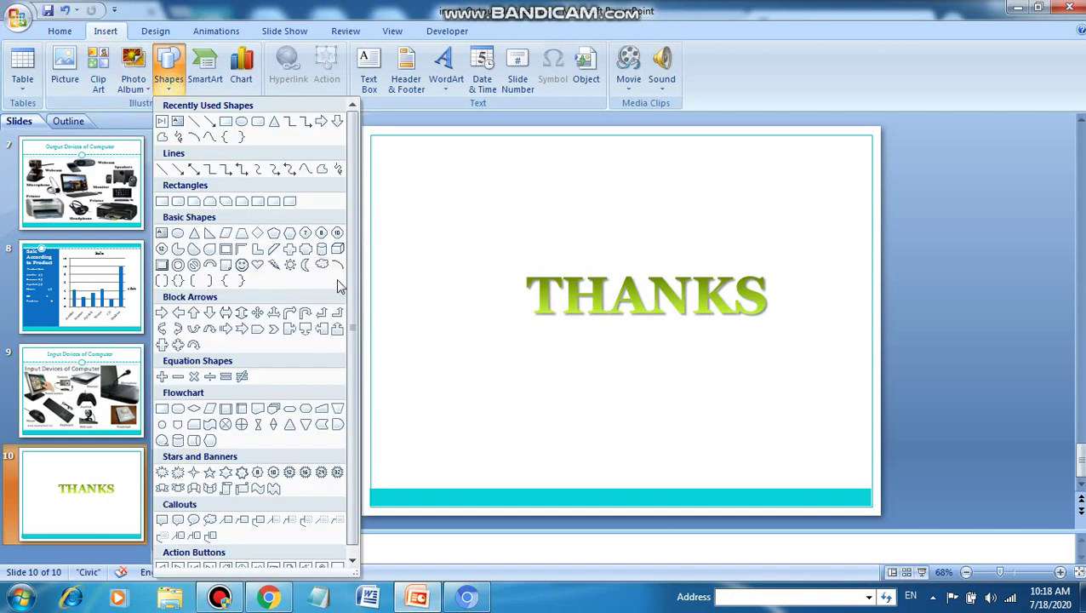
{"action": "scroll", "coordinate": [350, 282], "scroll_direction": "down", "scroll_amount": 1}
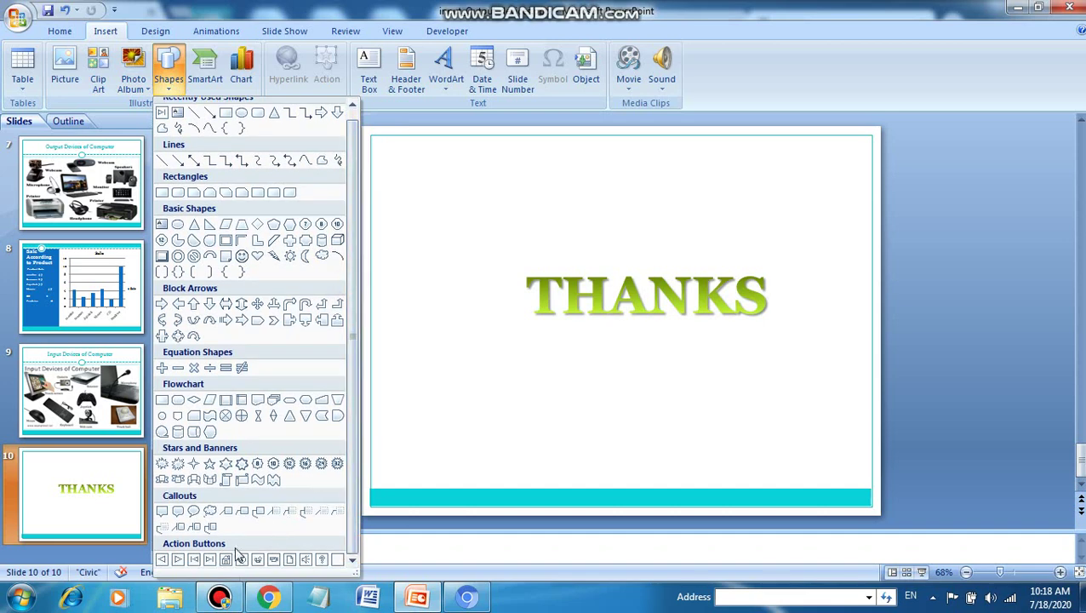
{"action": "left_click", "coordinate": [194, 560]}
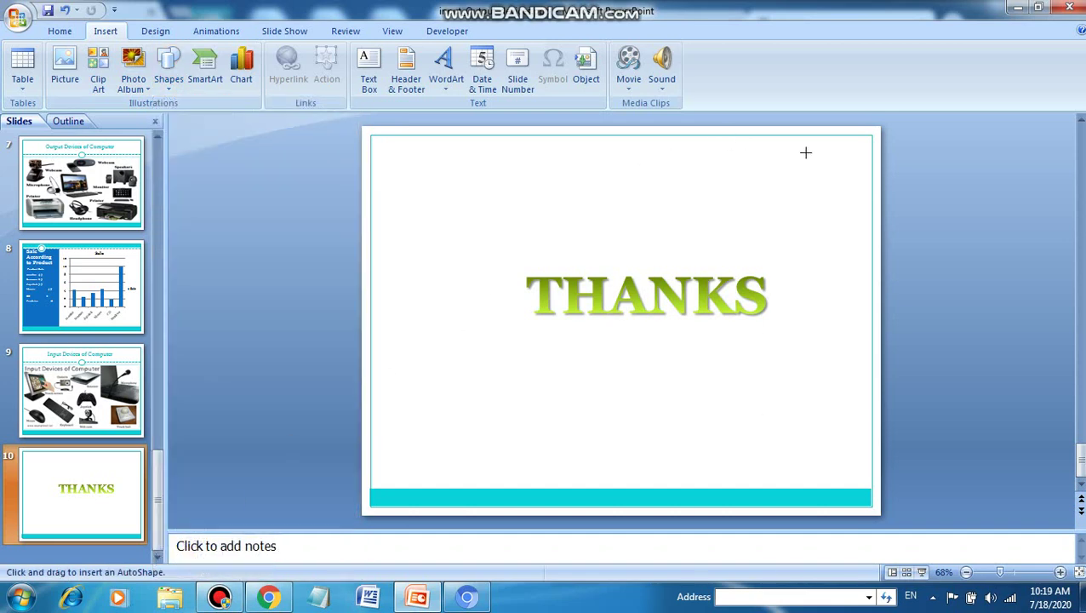
{"action": "left_click_drag", "start_coordinate": [797, 152], "coordinate": [866, 204]}
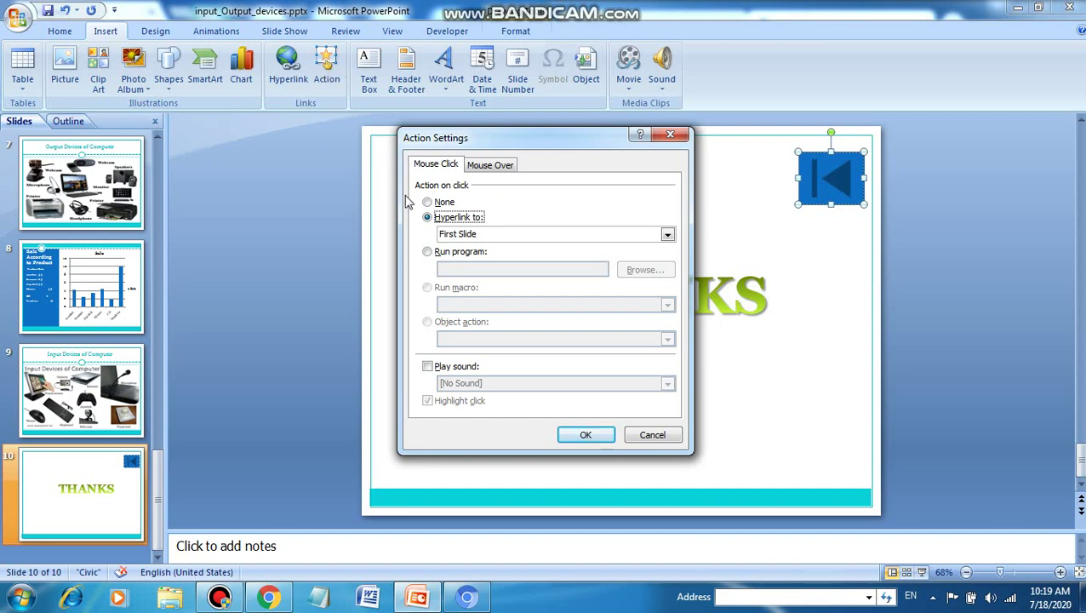
{"action": "left_click", "coordinate": [668, 237]}
{"action": "left_click", "coordinate": [516, 244]}
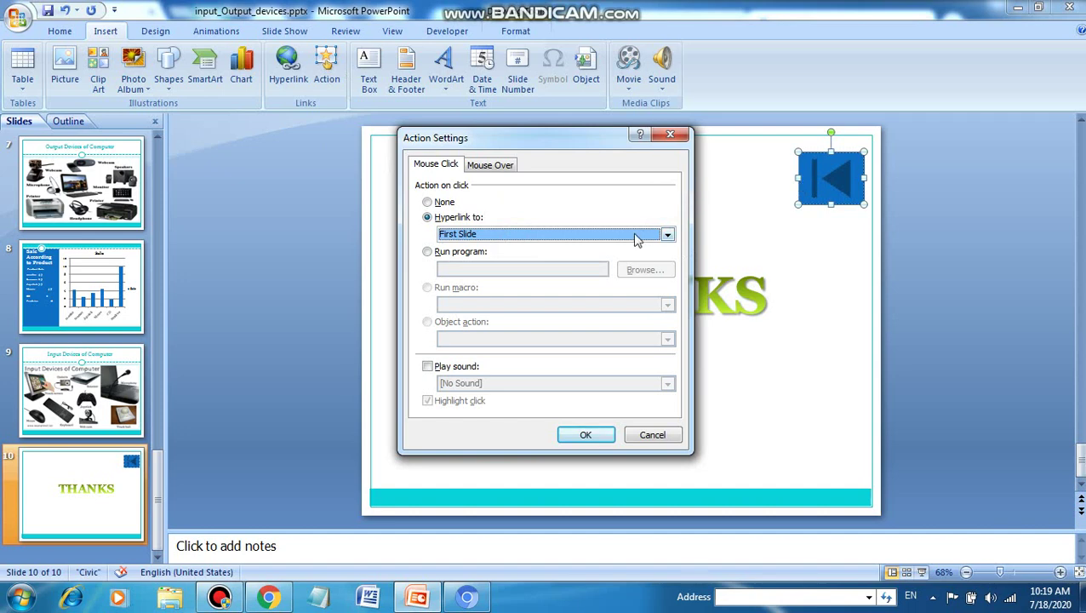
{"action": "left_click", "coordinate": [585, 436]}
{"action": "left_click", "coordinate": [568, 244]}
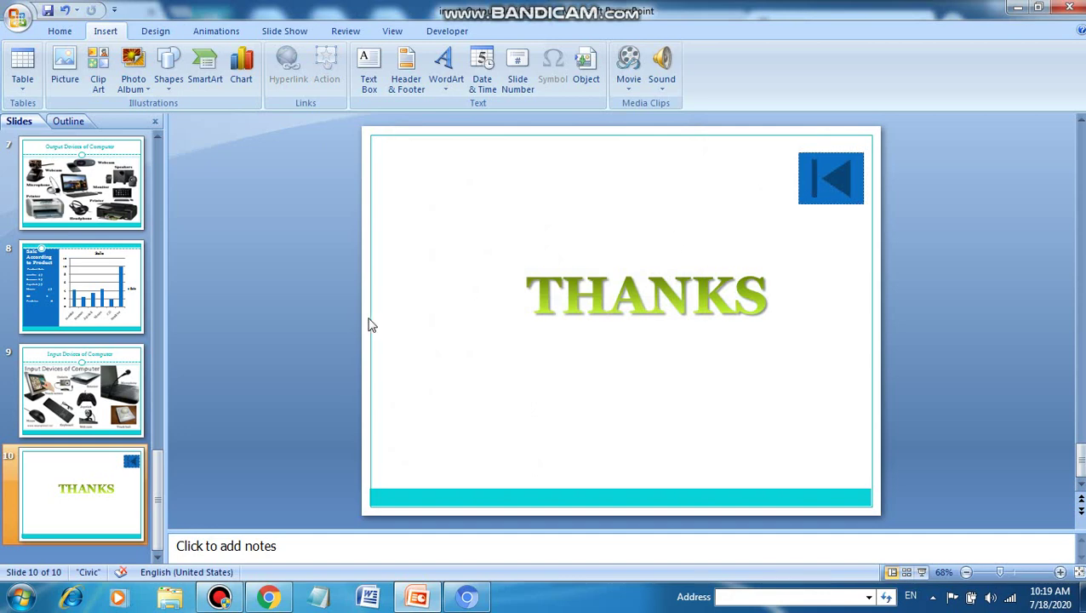
On slide 7, Output Devices of Computer, pick the Back action button shape
{"action": "left_click", "coordinate": [159, 476]}
{"action": "left_click_drag", "start_coordinate": [164, 458], "coordinate": [161, 407]}
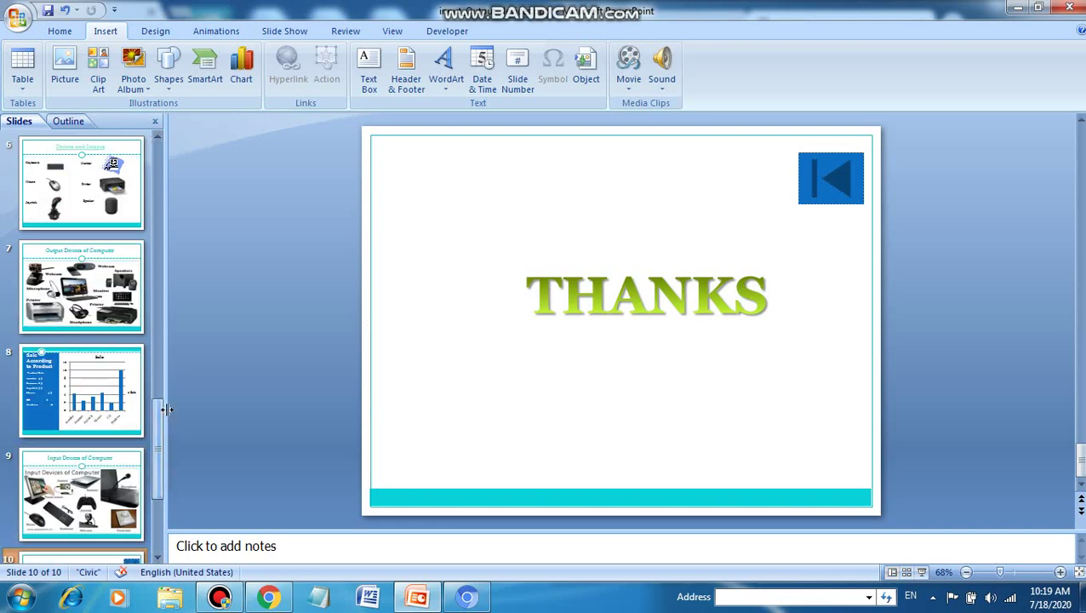
{"action": "left_click", "coordinate": [106, 292]}
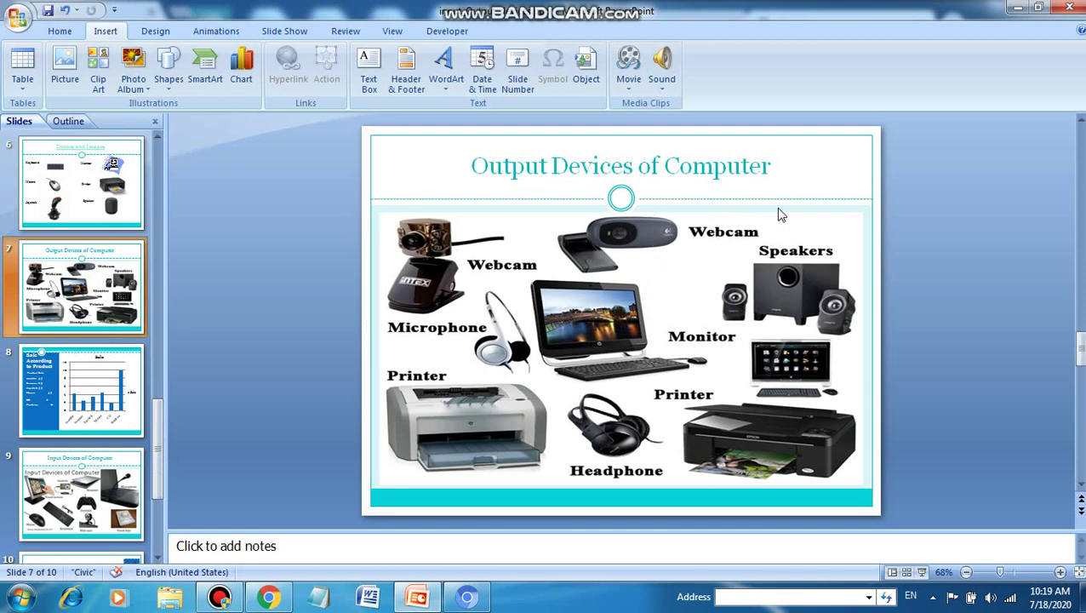
{"action": "left_click", "coordinate": [170, 72]}
{"action": "scroll", "coordinate": [230, 562], "scroll_direction": "down", "scroll_amount": 1}
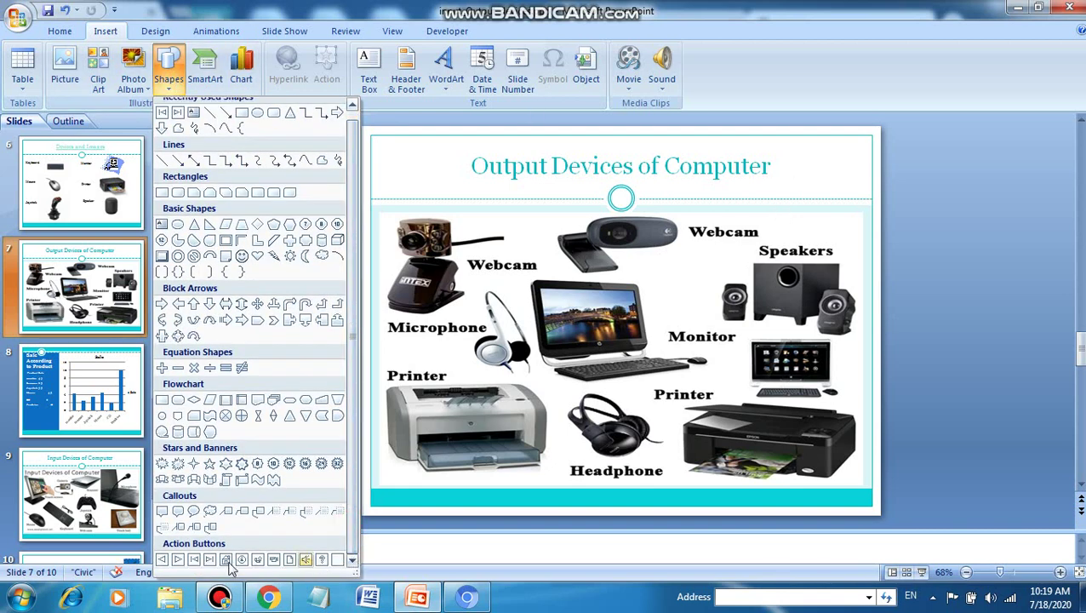
{"action": "left_click", "coordinate": [177, 560]}
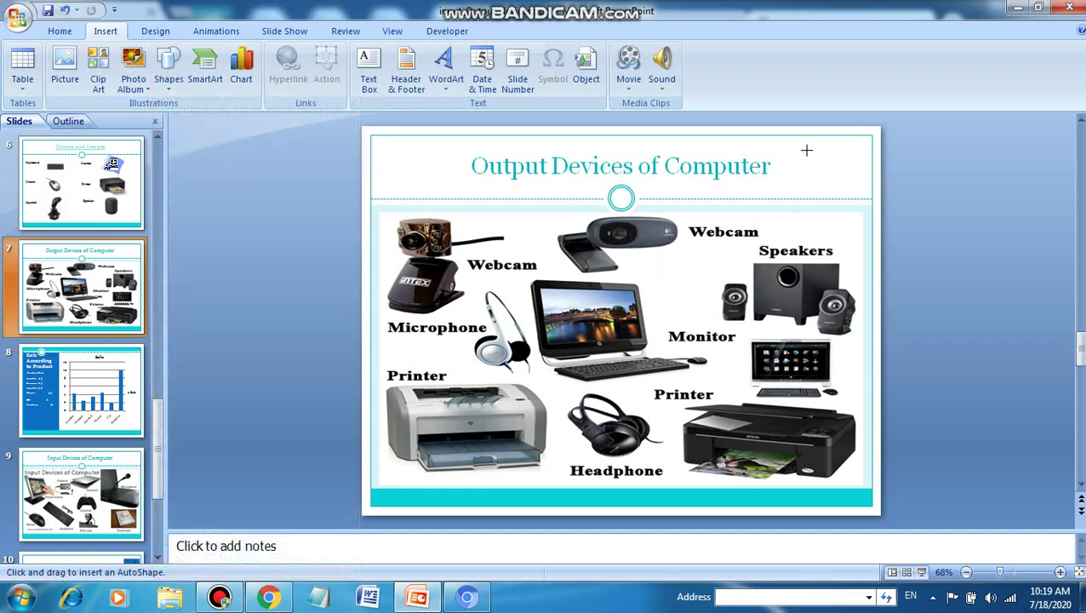
Draw the Back button at the top right and hyperlink it to '6. Devices and Images'
{"action": "left_click_drag", "start_coordinate": [806, 150], "coordinate": [858, 187]}
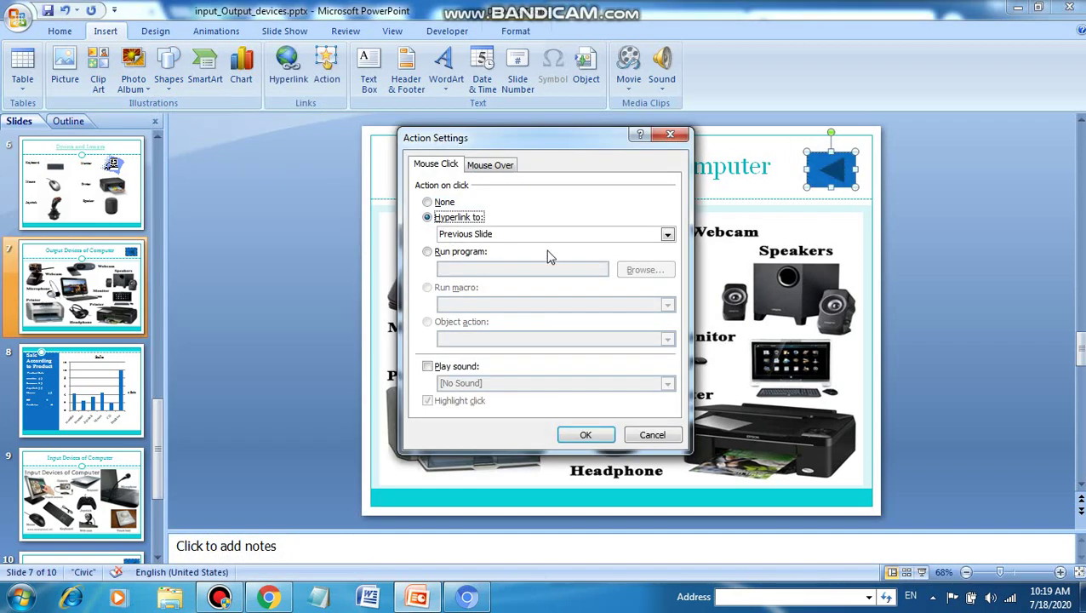
{"action": "left_click", "coordinate": [668, 237]}
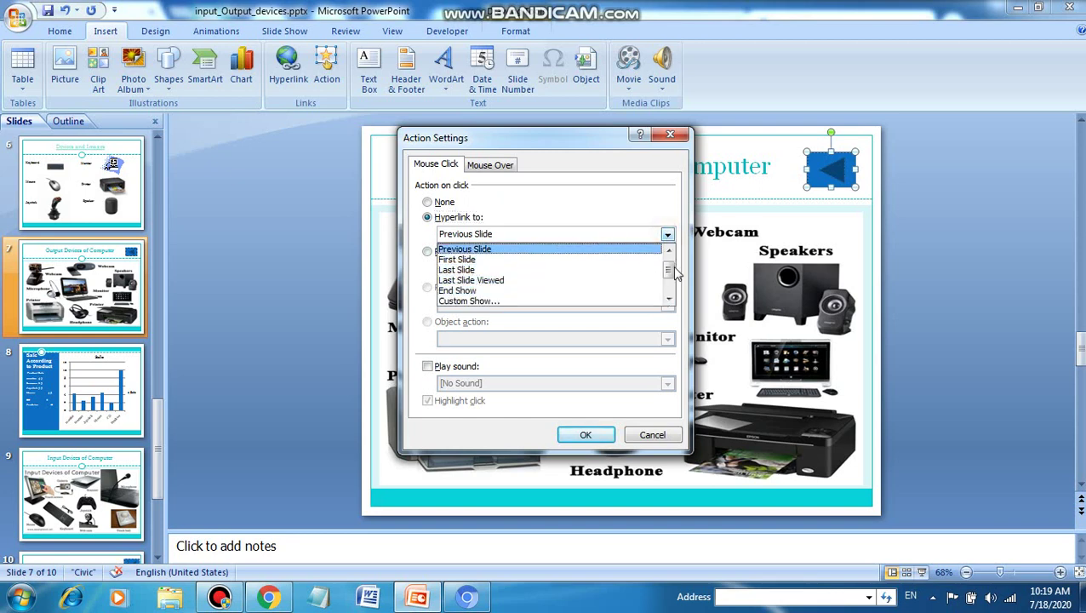
{"action": "left_click_drag", "start_coordinate": [675, 270], "coordinate": [672, 280]}
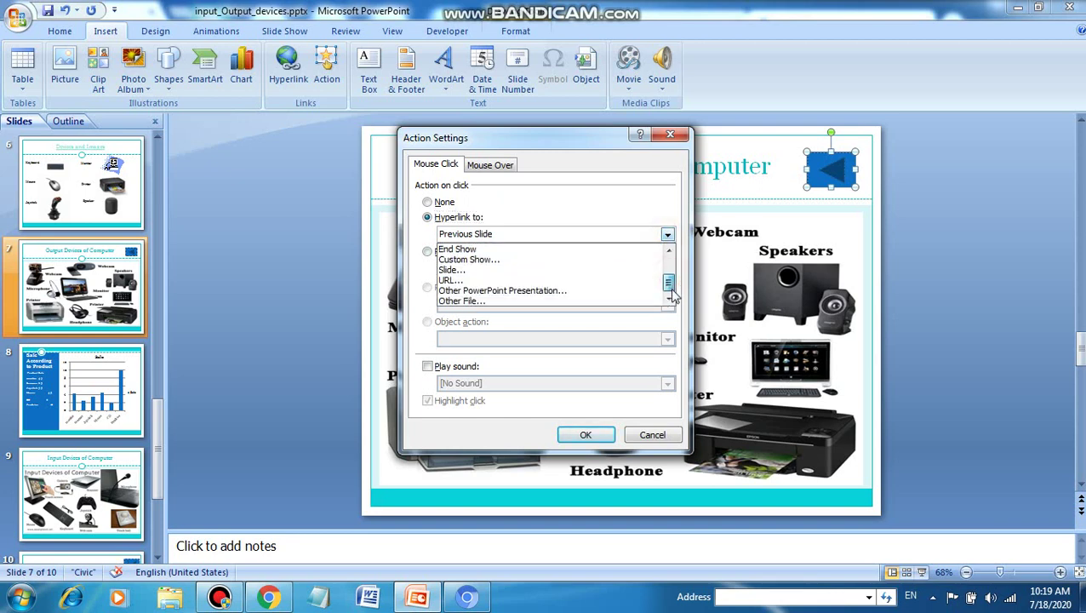
{"action": "left_click", "coordinate": [478, 274]}
{"action": "left_click", "coordinate": [445, 219]}
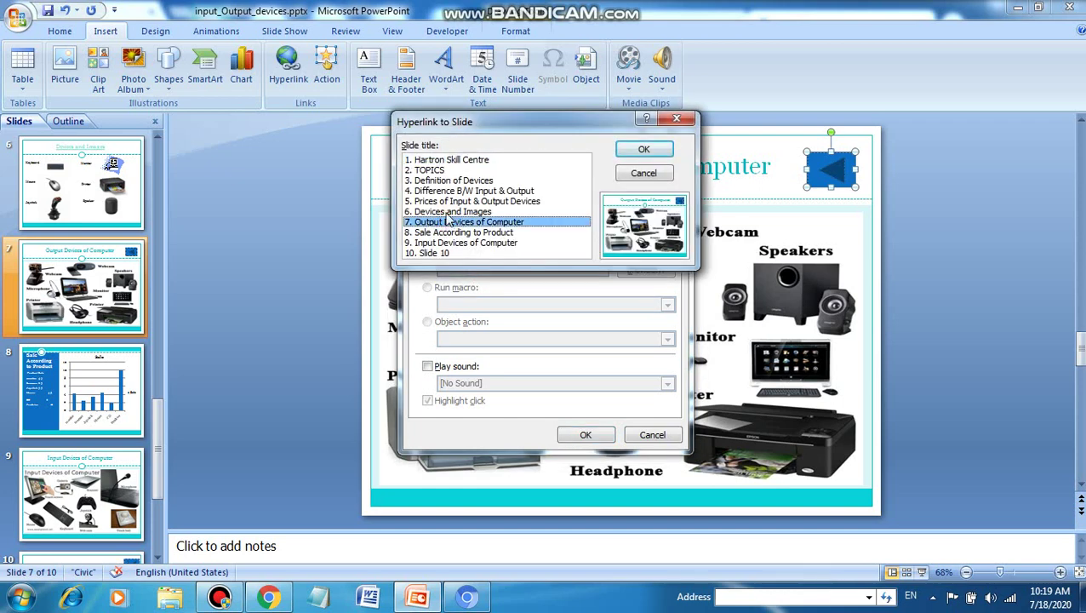
{"action": "left_click", "coordinate": [457, 212]}
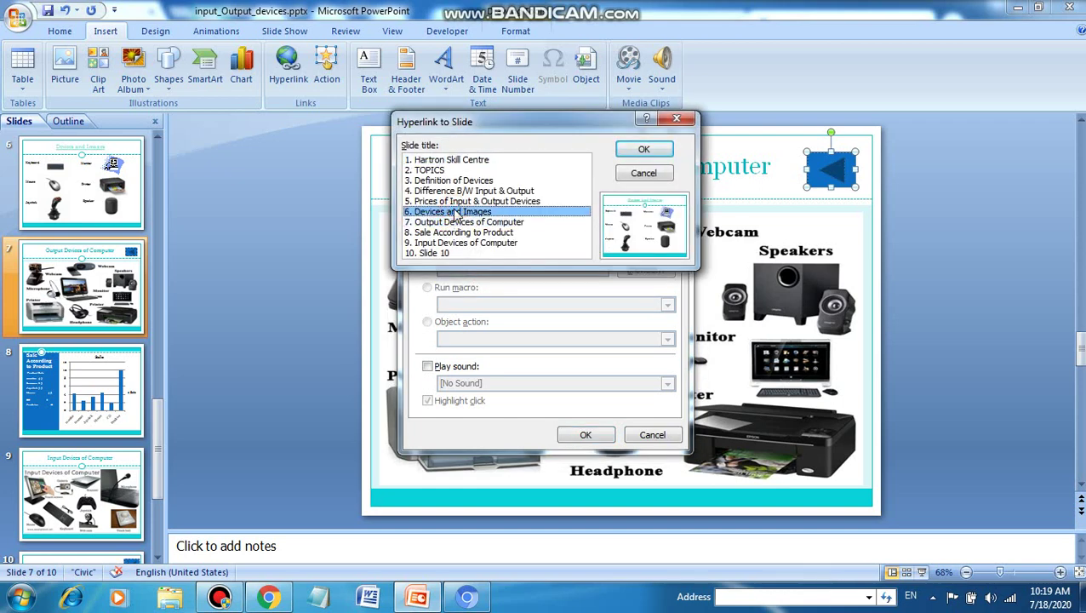
{"action": "left_click", "coordinate": [641, 150]}
{"action": "left_click", "coordinate": [581, 438]}
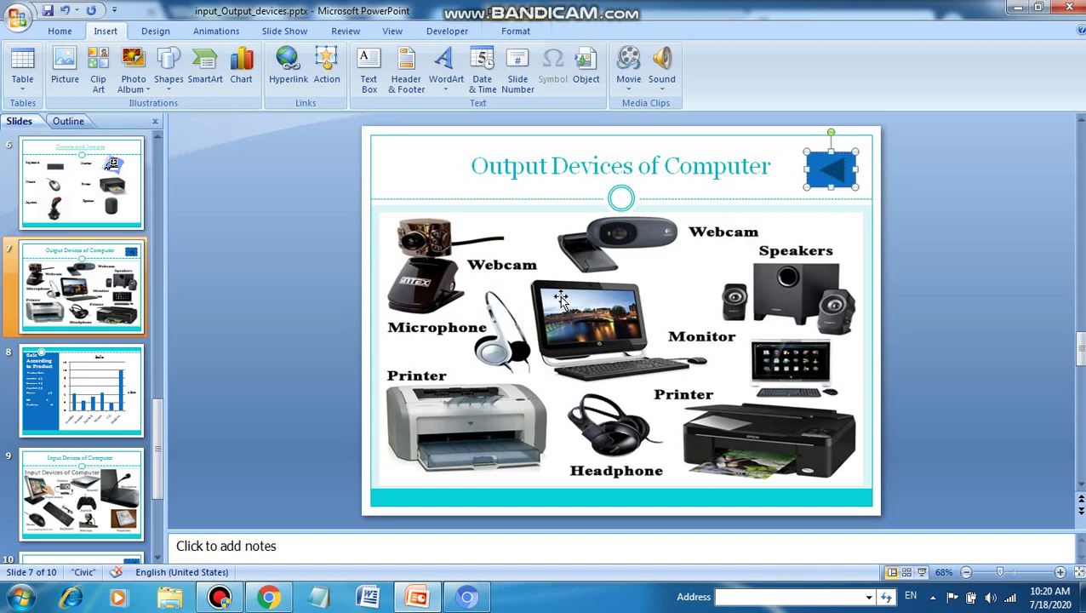
Start the slide show with F5 and test the End and Beginning buttons on slides 1 and 10
{"action": "key", "text": "F5"}
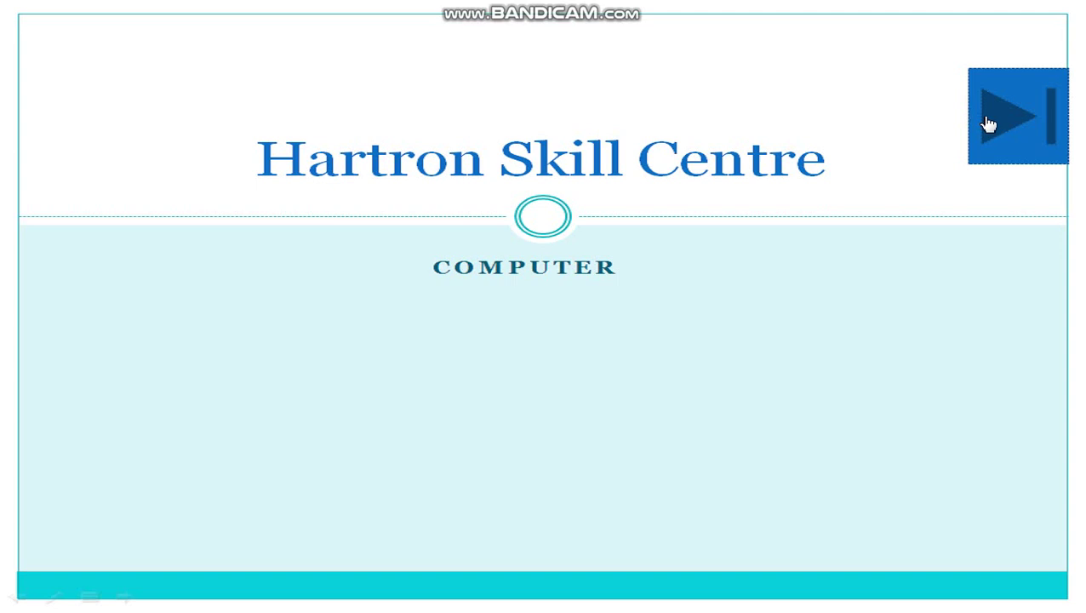
{"action": "left_click", "coordinate": [988, 125]}
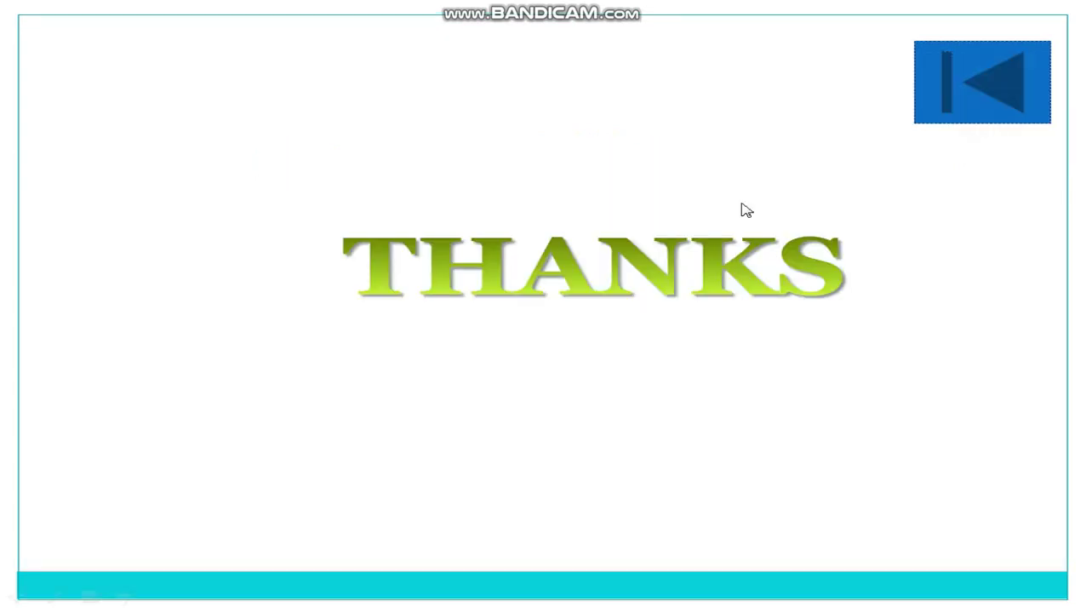
{"action": "left_click", "coordinate": [955, 106]}
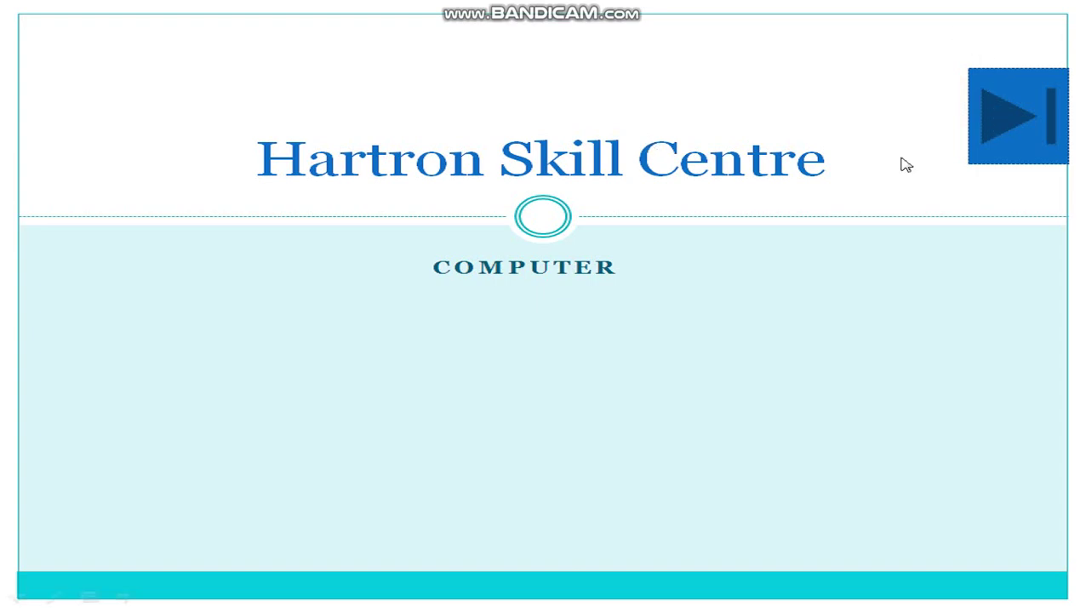
Advance to slide 7 and test that its Back button returns to Devices and Images
{"action": "left_click", "coordinate": [717, 244]}
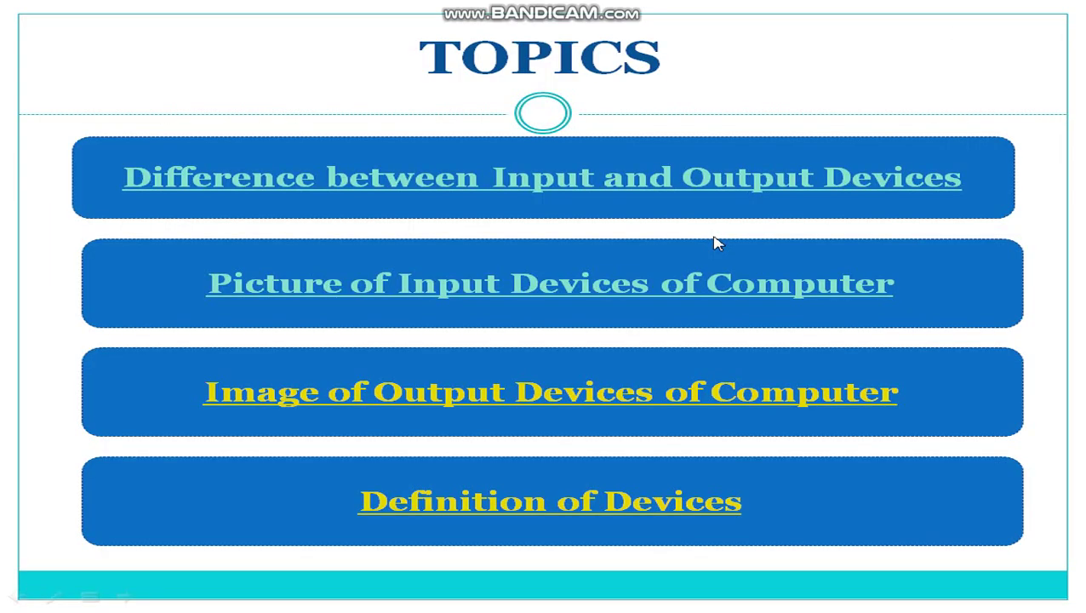
{"action": "left_click", "coordinate": [718, 244]}
{"action": "left_click", "coordinate": [718, 244]}
{"action": "left_click", "coordinate": [718, 244]}
{"action": "left_click", "coordinate": [717, 244]}
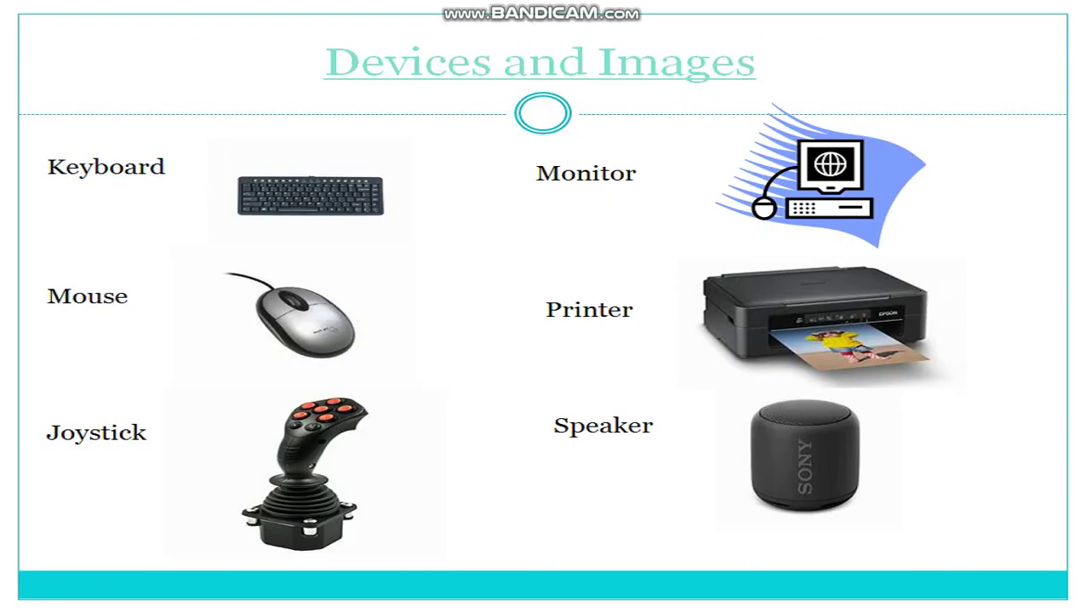
{"action": "key", "text": "Right"}
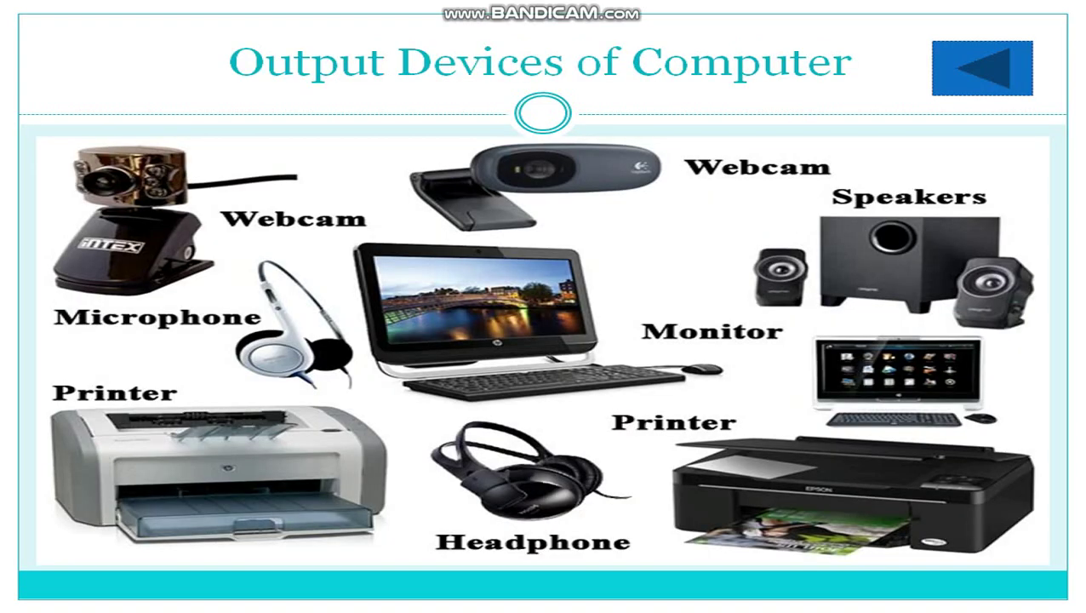
{"action": "left_click", "coordinate": [955, 95]}
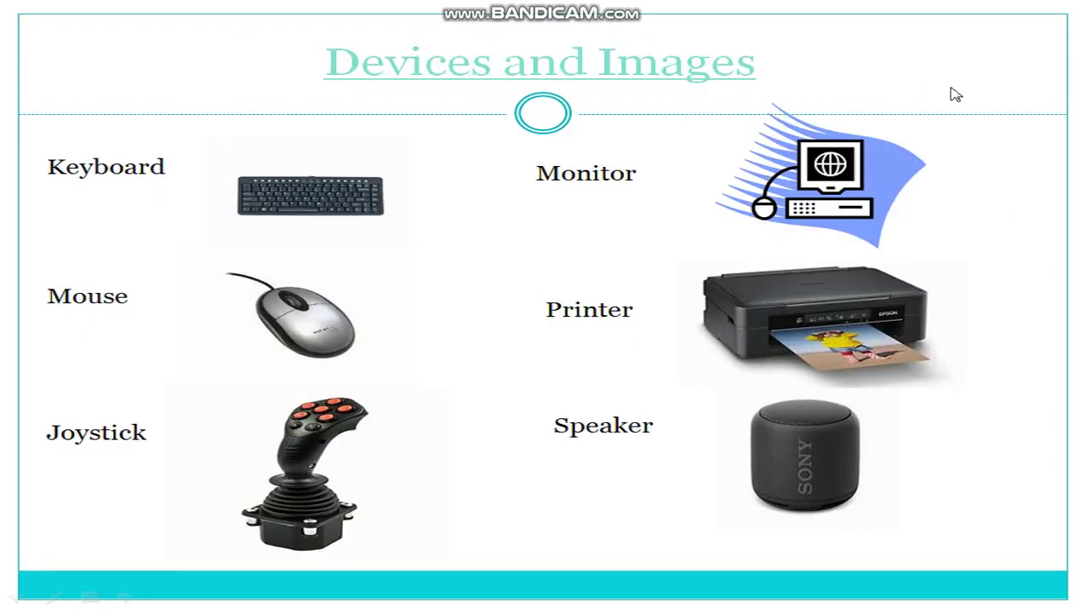
{"action": "left_click", "coordinate": [898, 88]}
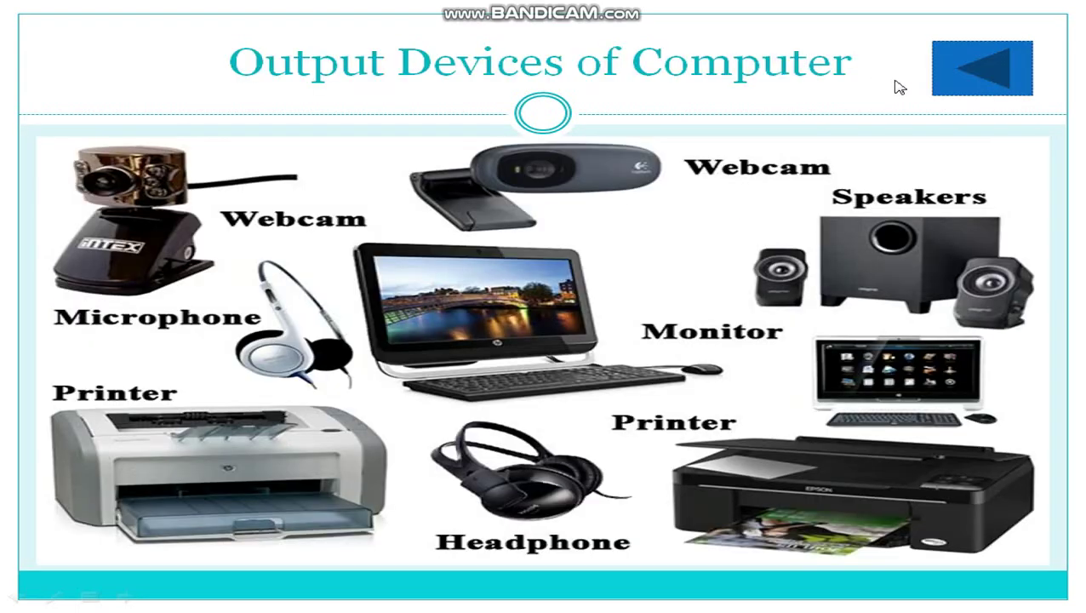
{"action": "left_click", "coordinate": [970, 85]}
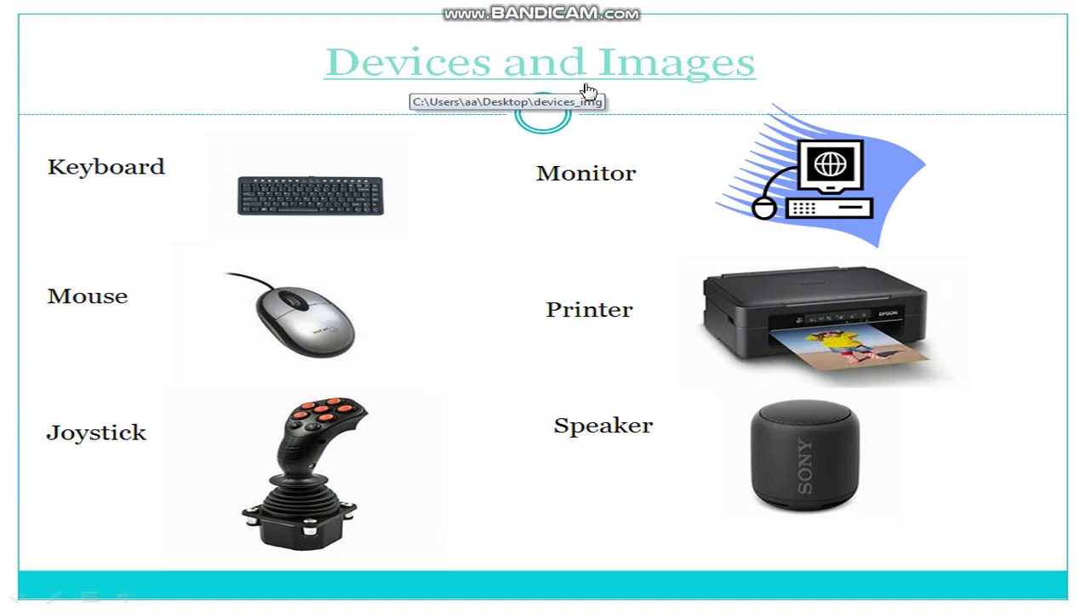
Exit the slide show with Esc and return to slide 1 in the slide list
{"action": "key", "text": "Escape"}
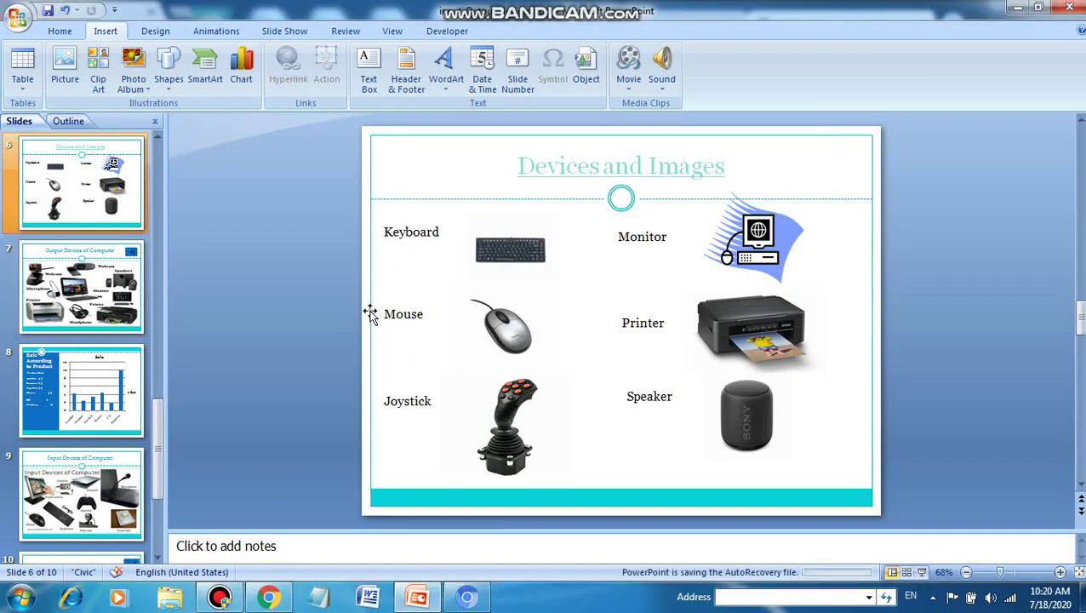
{"action": "scroll", "coordinate": [155, 503], "scroll_direction": "down", "scroll_amount": 2}
{"action": "left_click", "coordinate": [160, 500]}
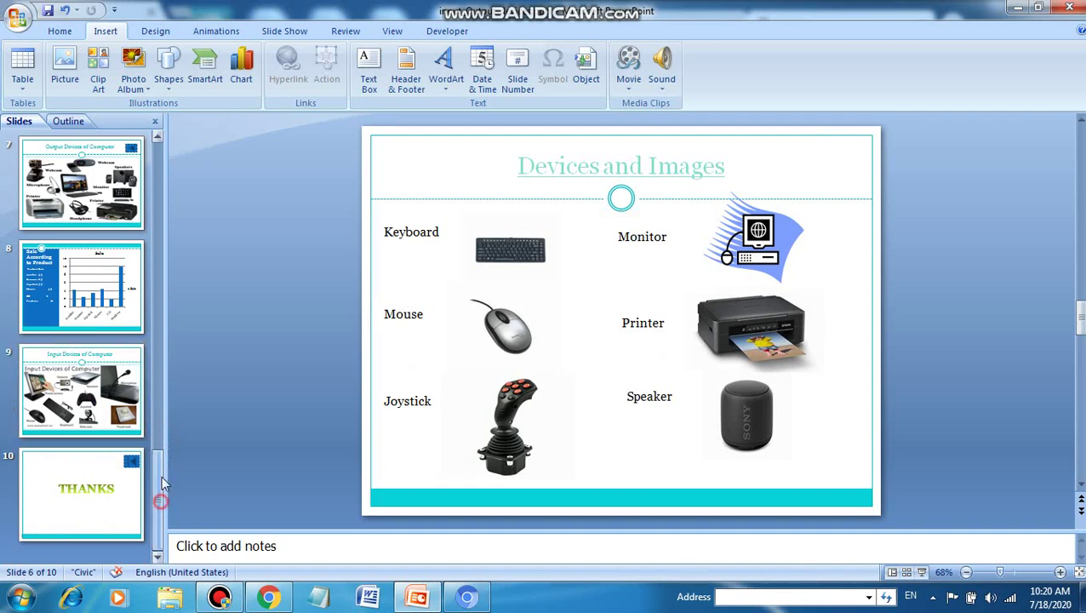
{"action": "left_click_drag", "start_coordinate": [164, 483], "coordinate": [165, 453]}
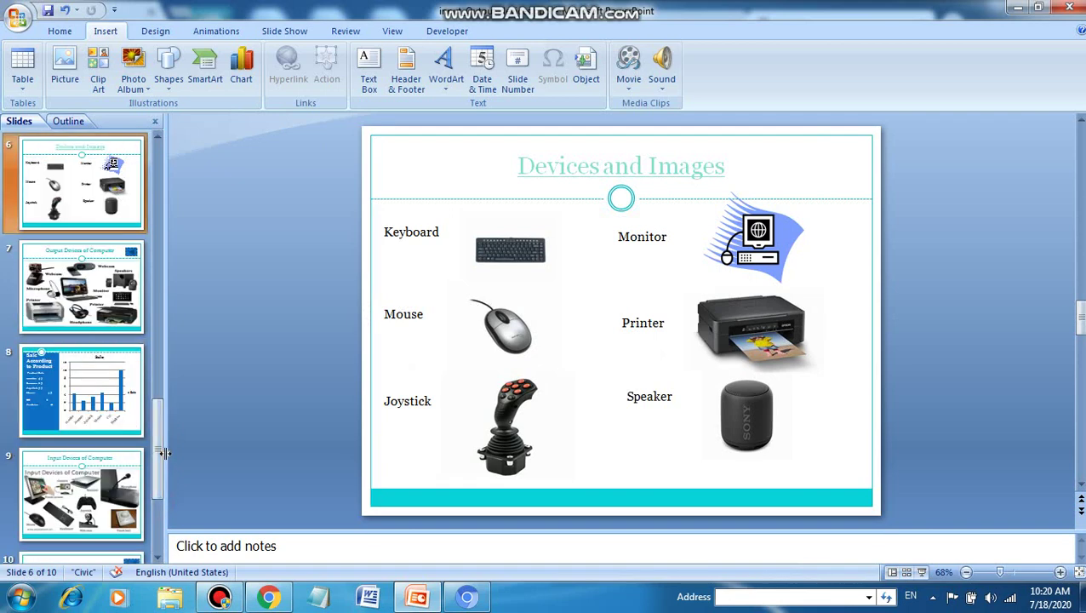
{"action": "left_click_drag", "start_coordinate": [164, 456], "coordinate": [158, 174]}
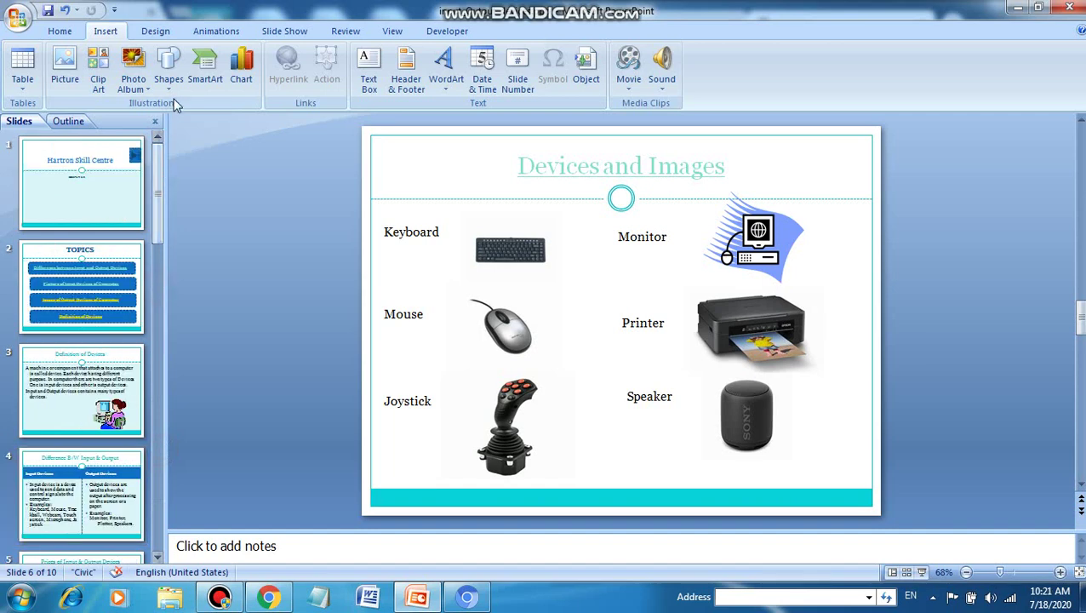
{"action": "left_click", "coordinate": [65, 177]}
Select the End button, view Format shape styles without applying one, and open Edit Shape
{"action": "left_click", "coordinate": [827, 213]}
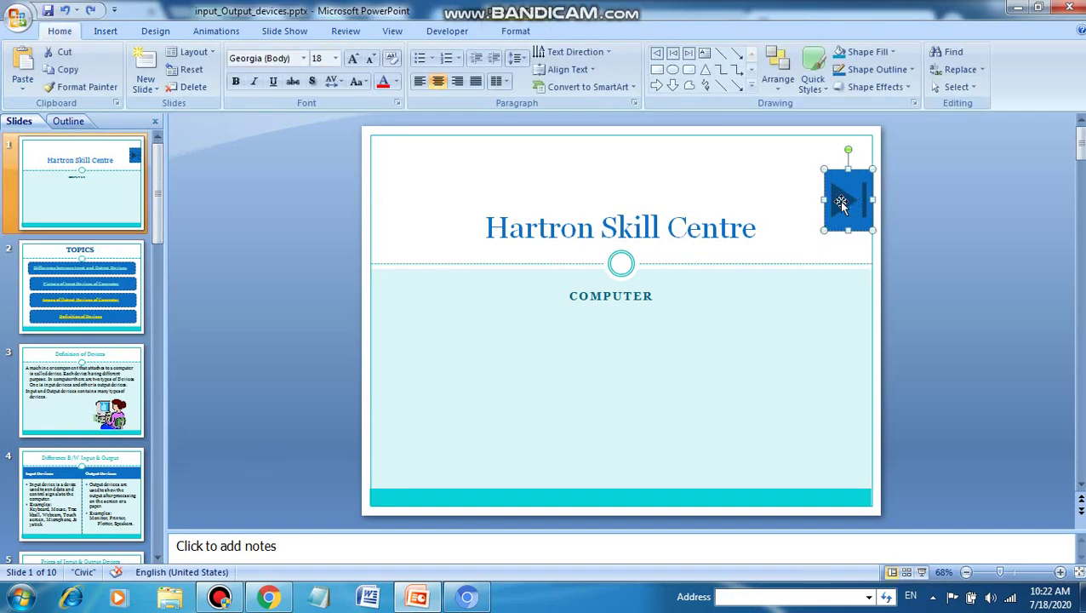
{"action": "left_click", "coordinate": [515, 34]}
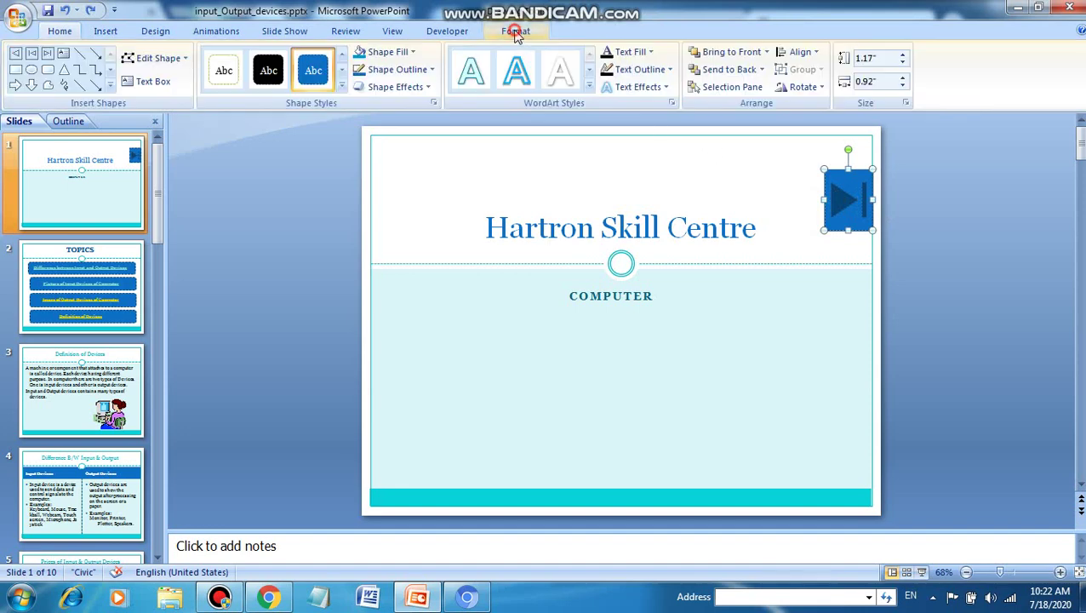
{"action": "left_click", "coordinate": [341, 83]}
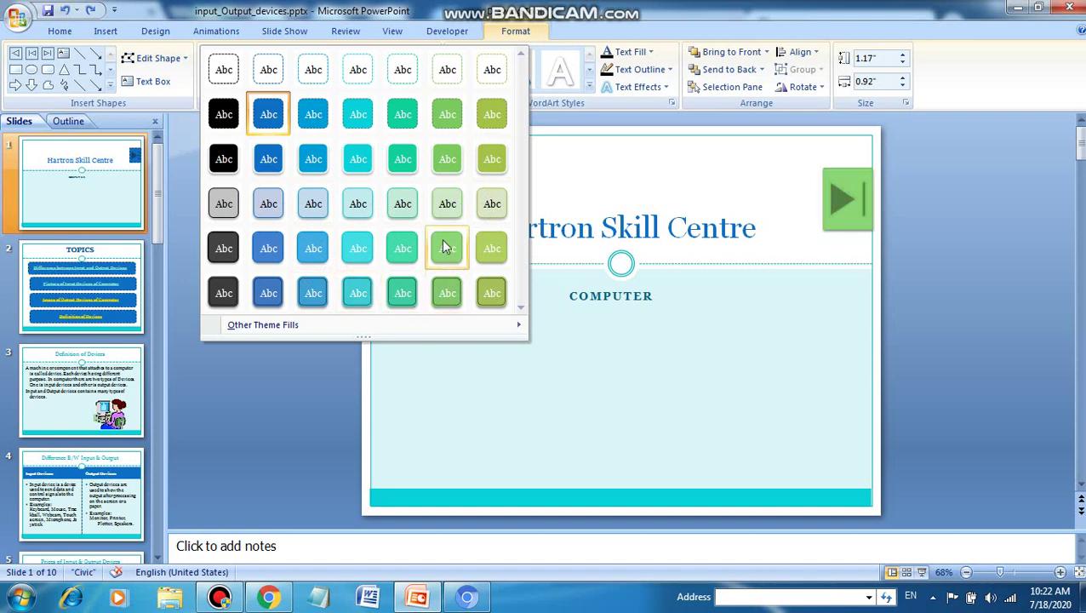
{"action": "left_click", "coordinate": [608, 177]}
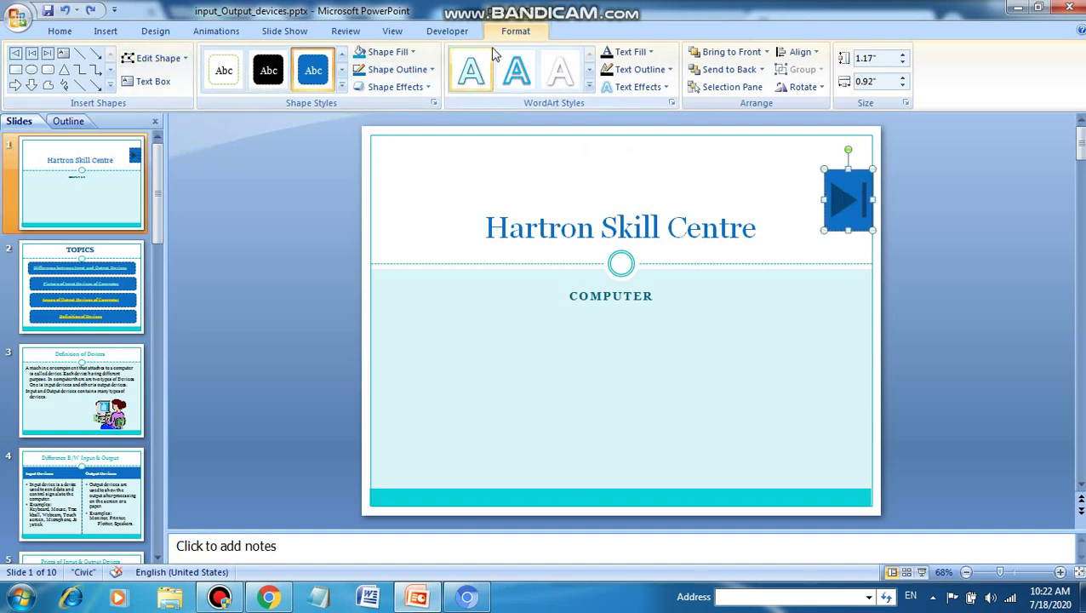
{"action": "left_click", "coordinate": [147, 58]}
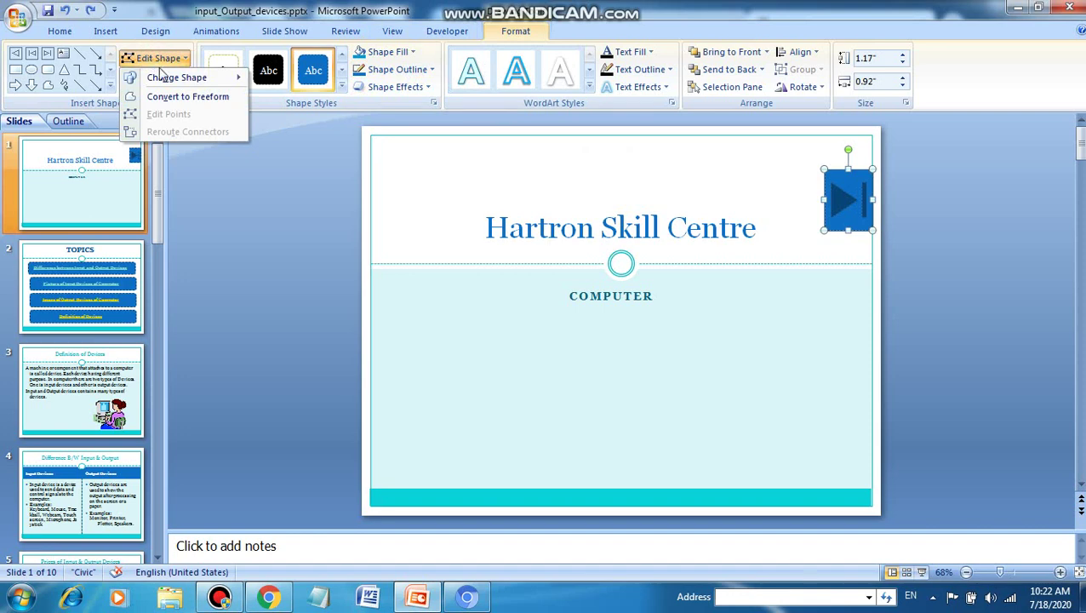
{"action": "mouse_move", "coordinate": [177, 78]}
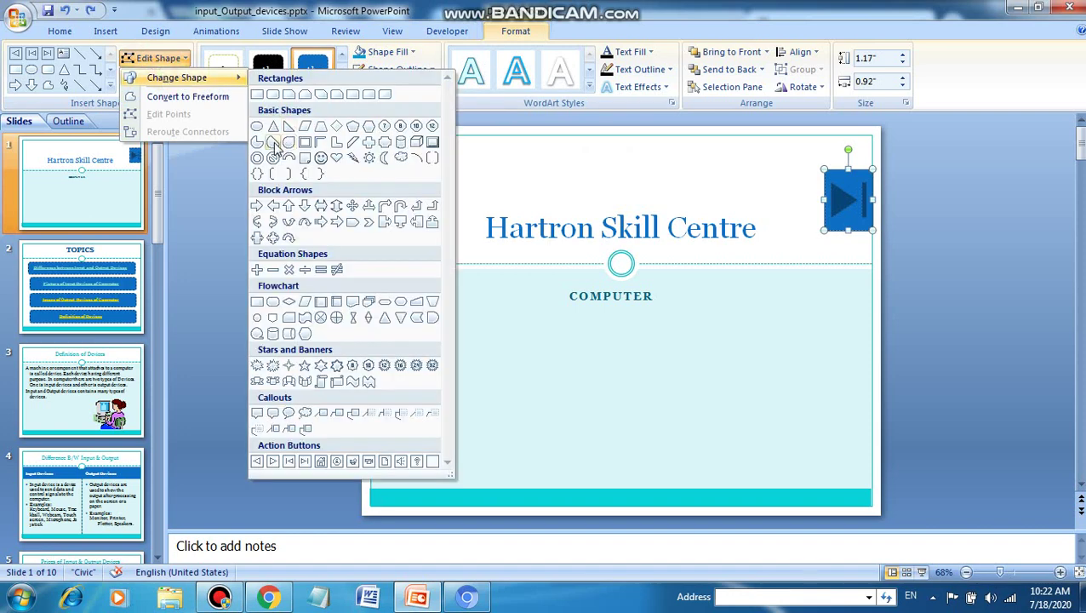
Try left block arrow and four-way arrow shapes, then settle on a 6-Point Star
{"action": "left_click", "coordinate": [273, 207]}
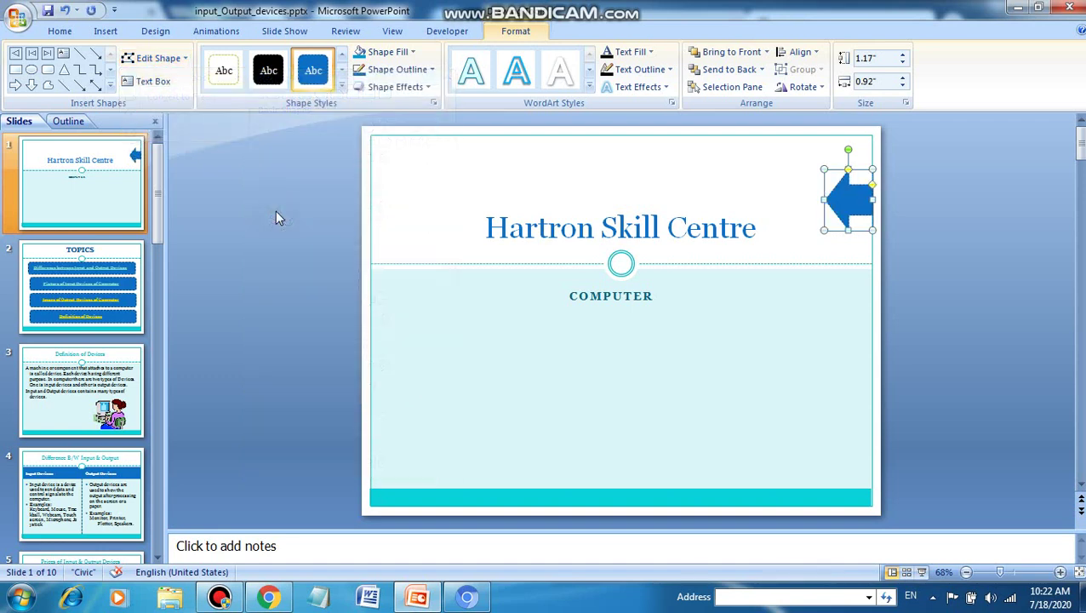
{"action": "left_click", "coordinate": [166, 61]}
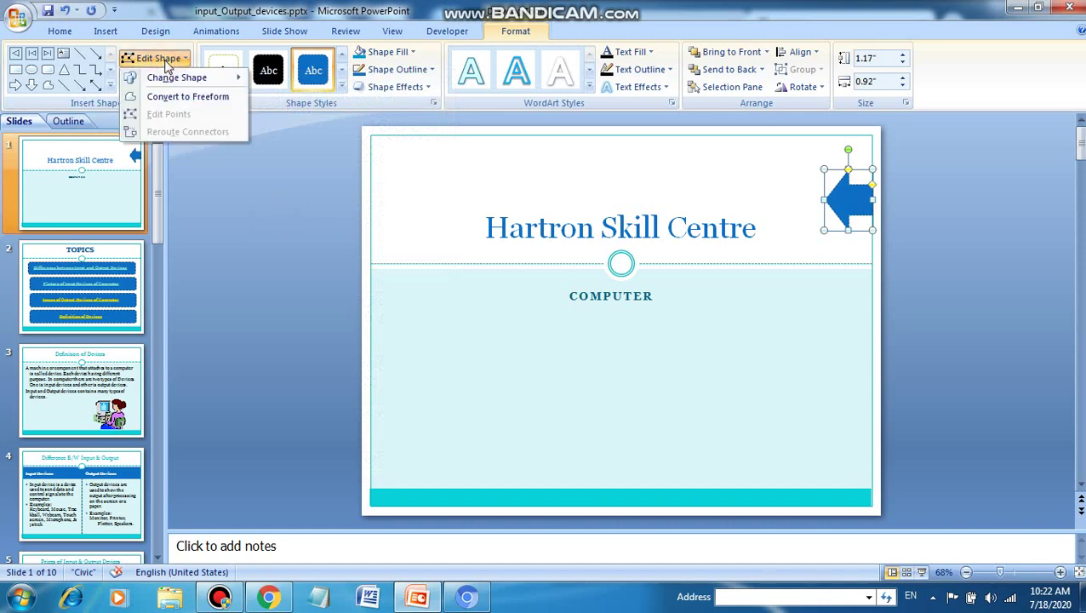
{"action": "mouse_move", "coordinate": [176, 78]}
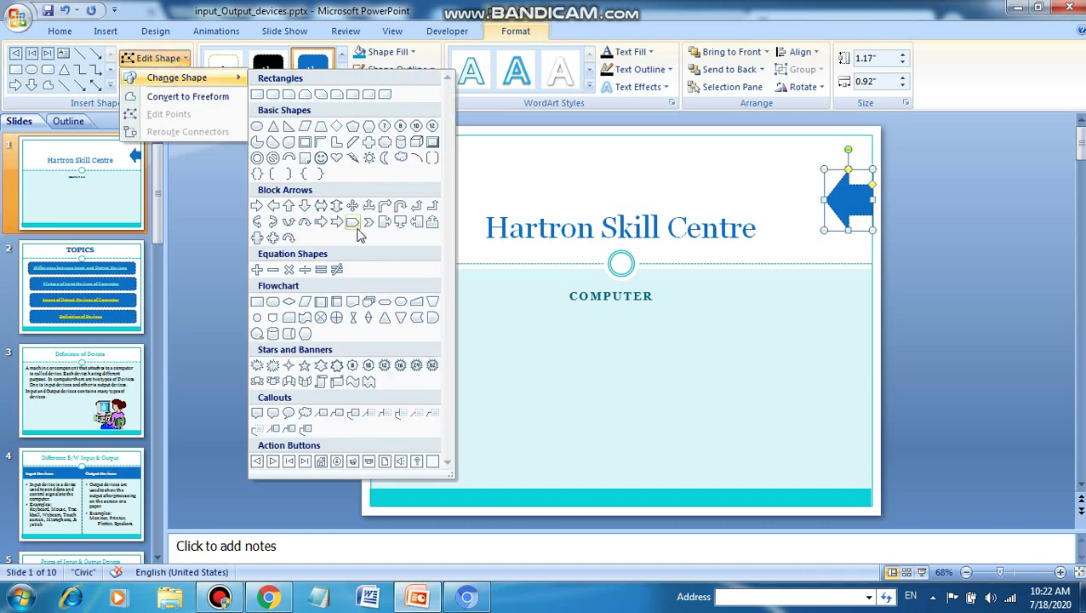
{"action": "left_click", "coordinate": [352, 207]}
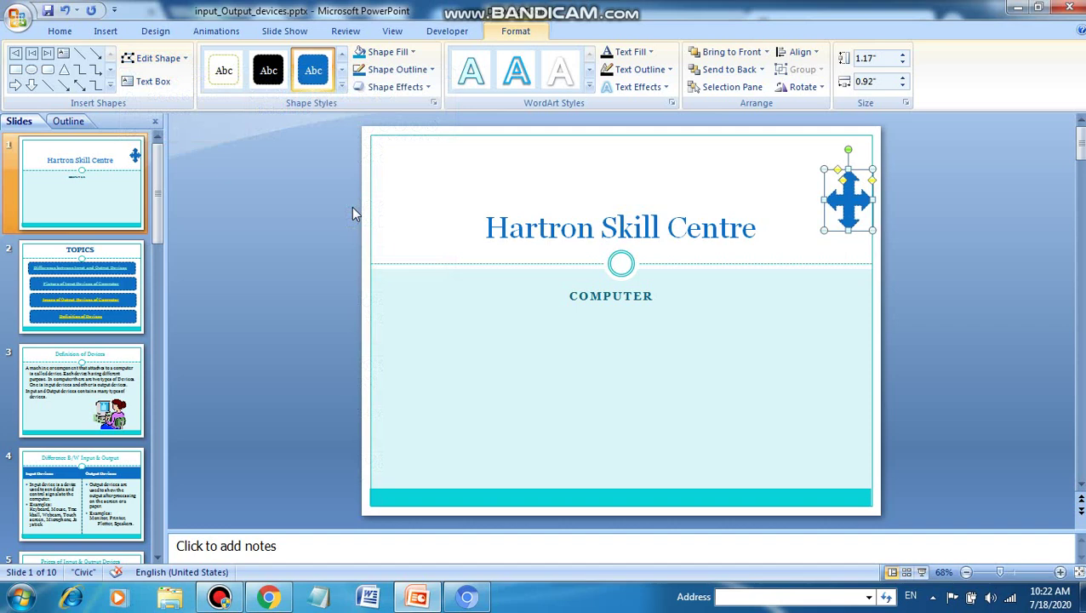
{"action": "left_click", "coordinate": [166, 60]}
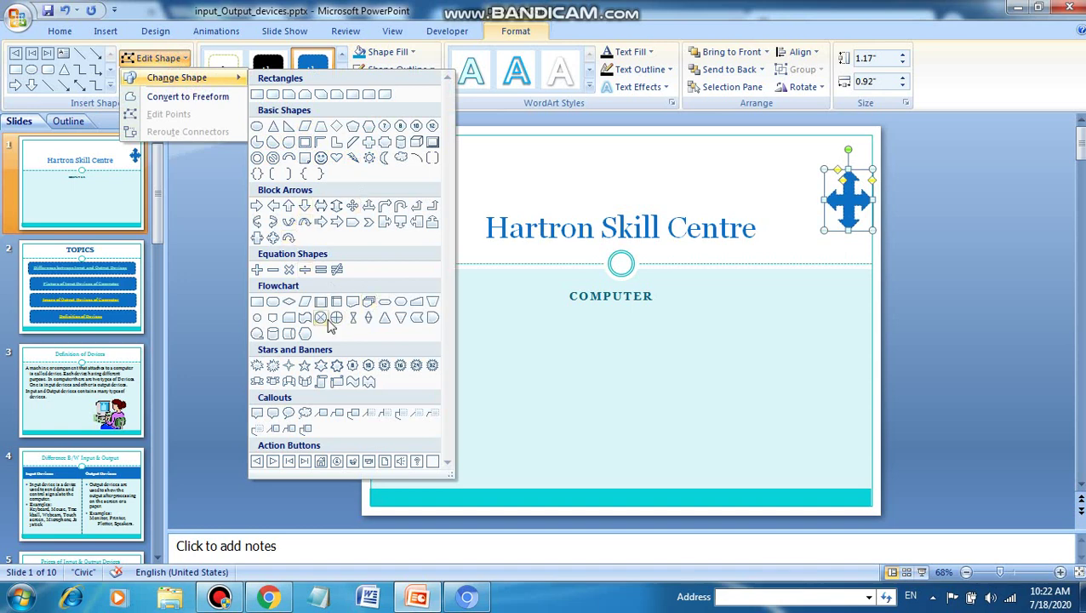
{"action": "left_click", "coordinate": [319, 366]}
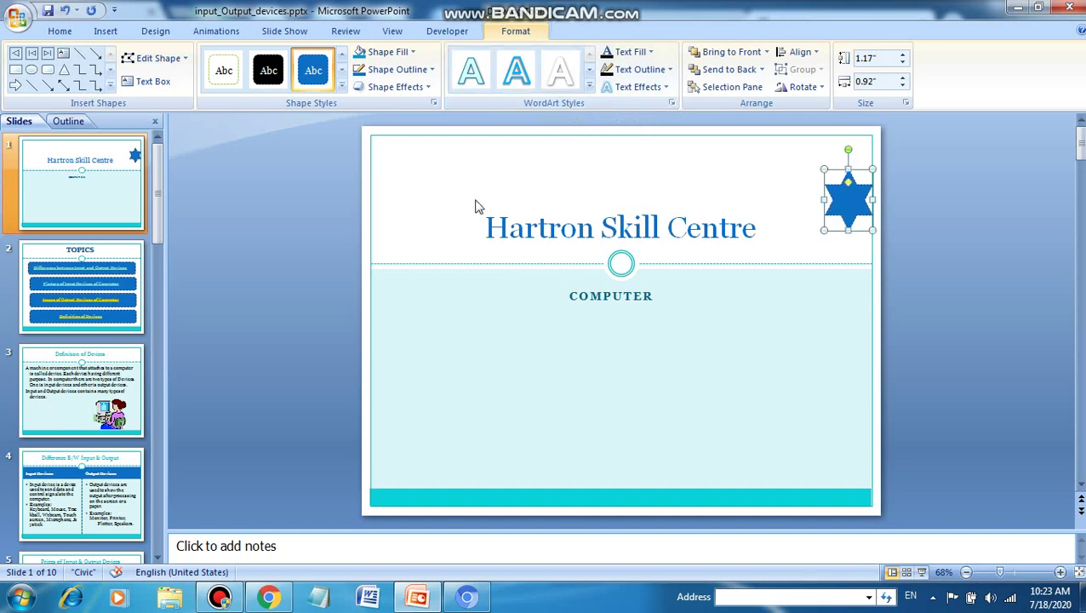
{"action": "left_click", "coordinate": [394, 239]}
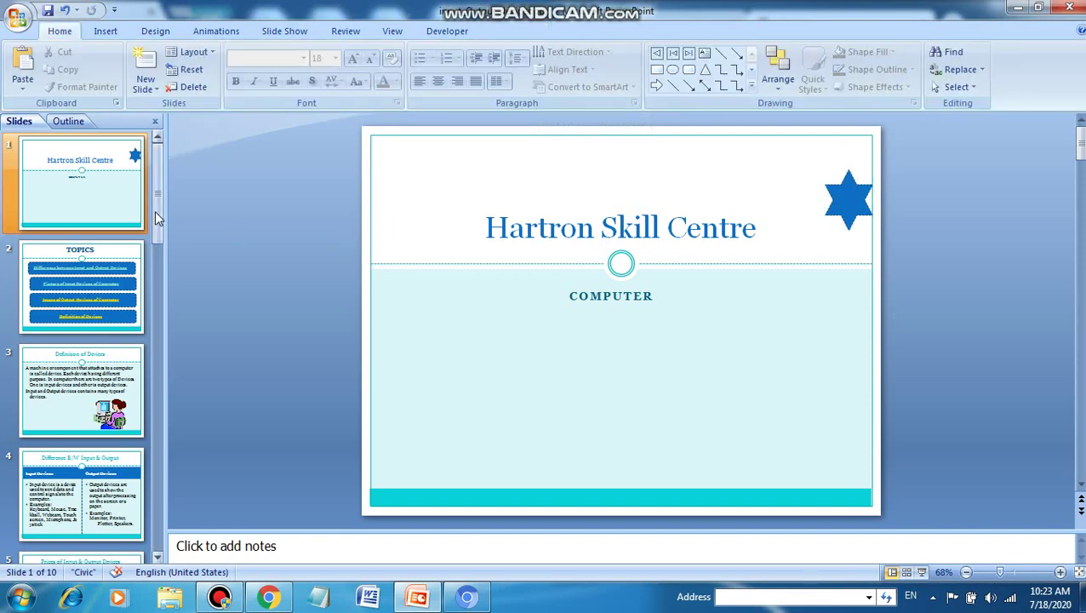
On slide 6, Devices and Images, pick the Custom blank action button shape
{"action": "left_click_drag", "start_coordinate": [157, 191], "coordinate": [161, 460]}
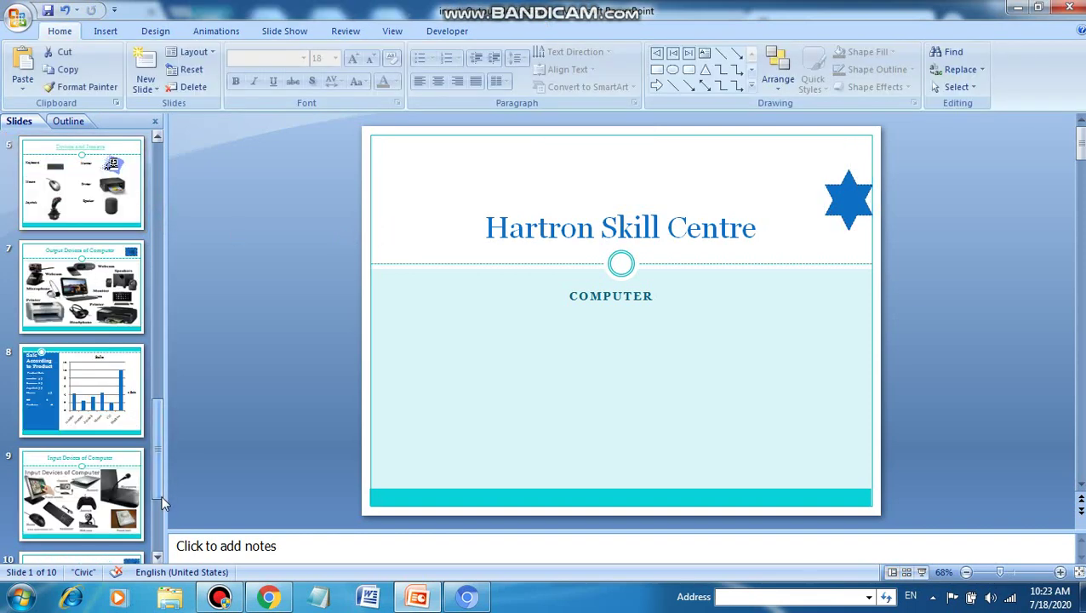
{"action": "left_click", "coordinate": [120, 213]}
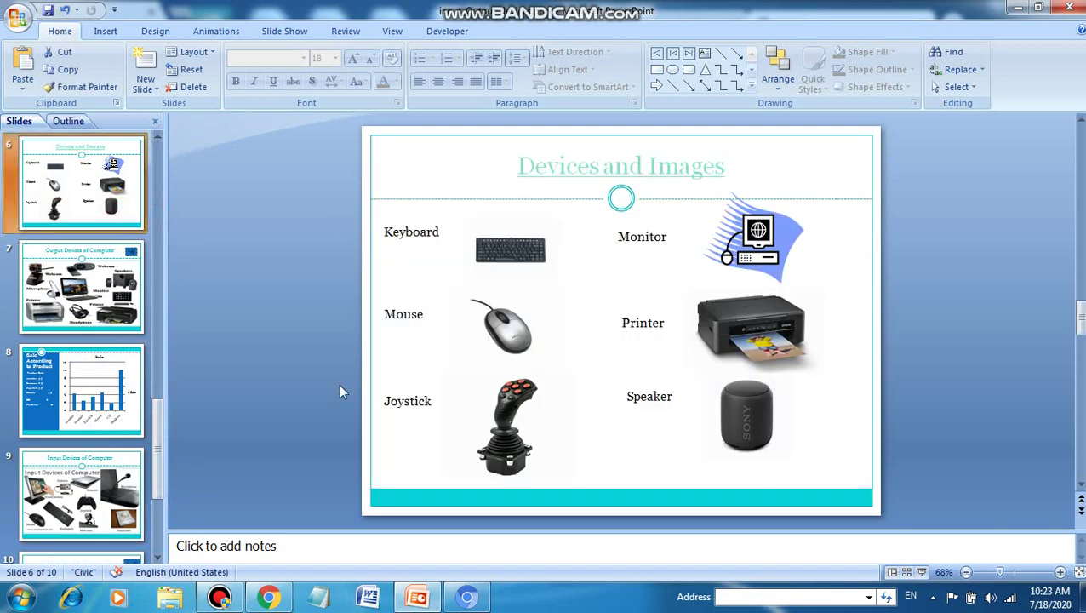
{"action": "left_click", "coordinate": [106, 30]}
{"action": "left_click", "coordinate": [169, 74]}
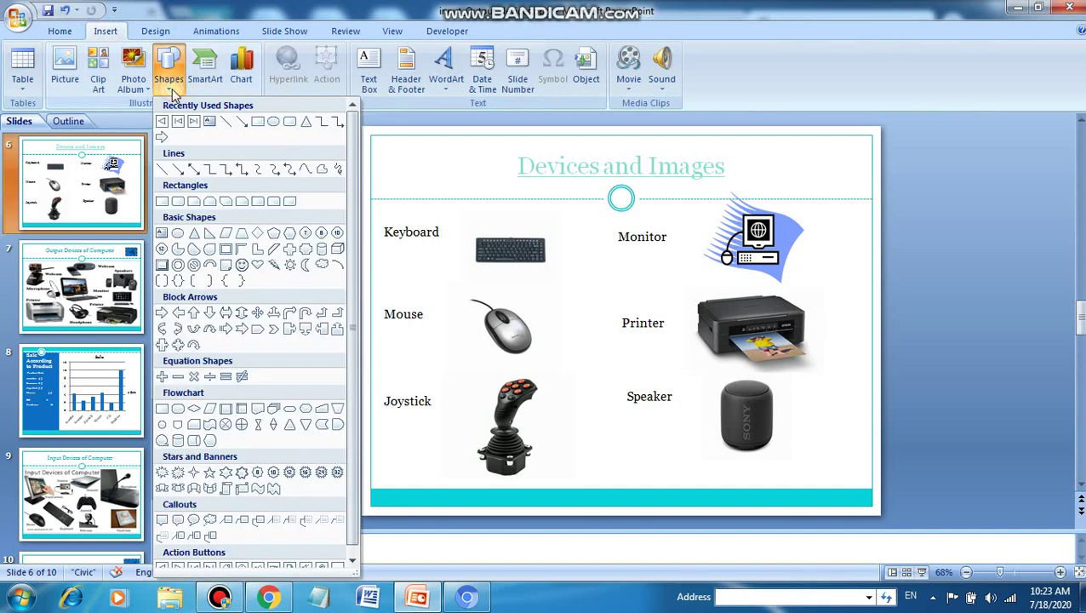
{"action": "left_click", "coordinate": [339, 565]}
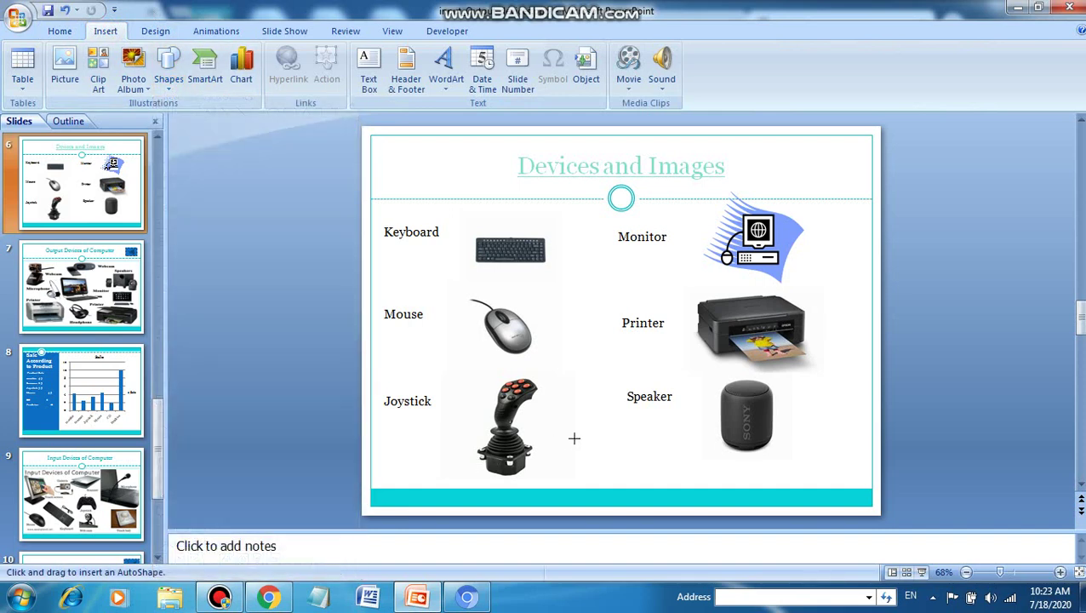
Draw the button below the joystick and speaker and hyperlink it to the First Slide
{"action": "left_click_drag", "start_coordinate": [574, 451], "coordinate": [769, 487]}
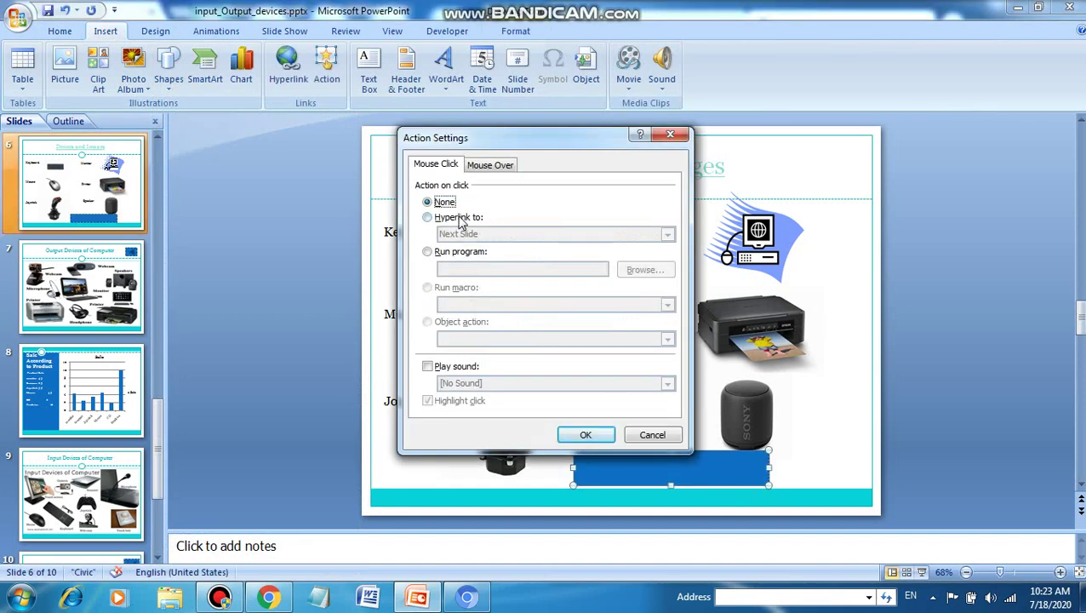
{"action": "left_click", "coordinate": [458, 218]}
{"action": "left_click", "coordinate": [668, 235]}
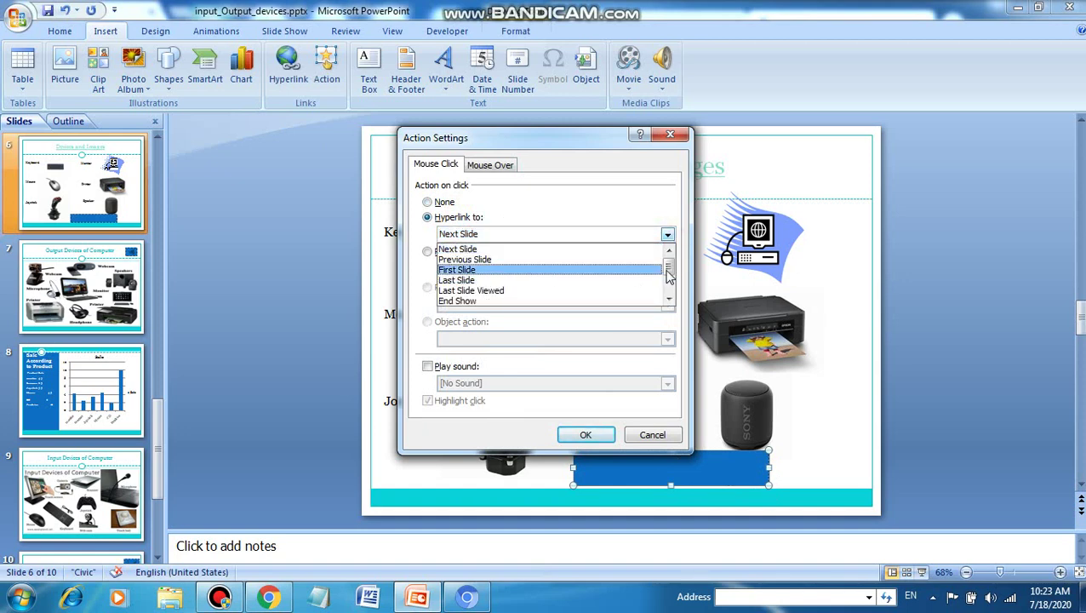
{"action": "left_click_drag", "start_coordinate": [669, 274], "coordinate": [669, 286]}
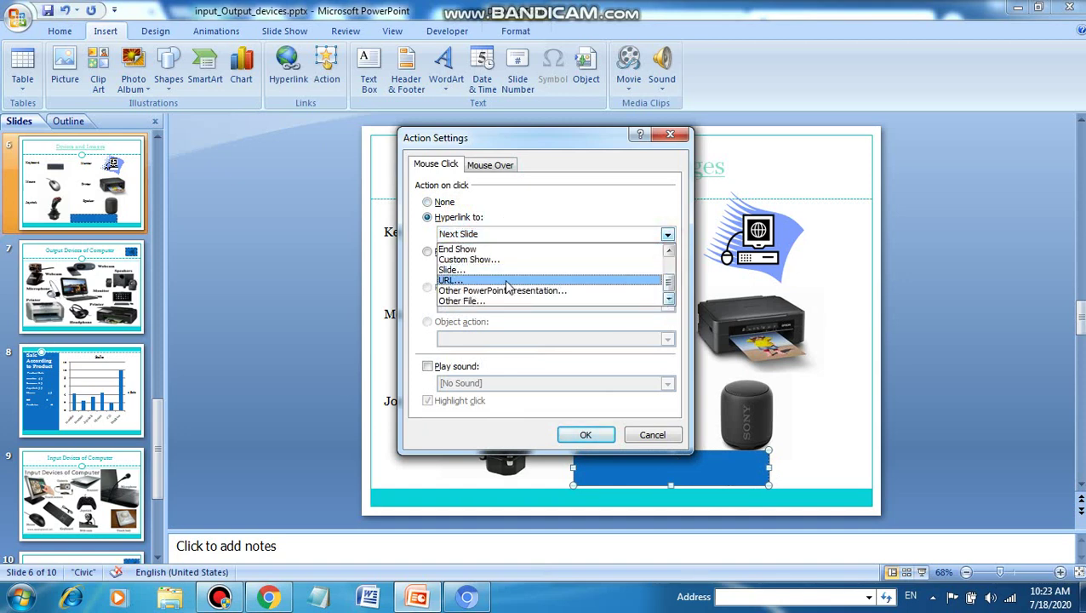
{"action": "left_click_drag", "start_coordinate": [669, 283], "coordinate": [669, 255]}
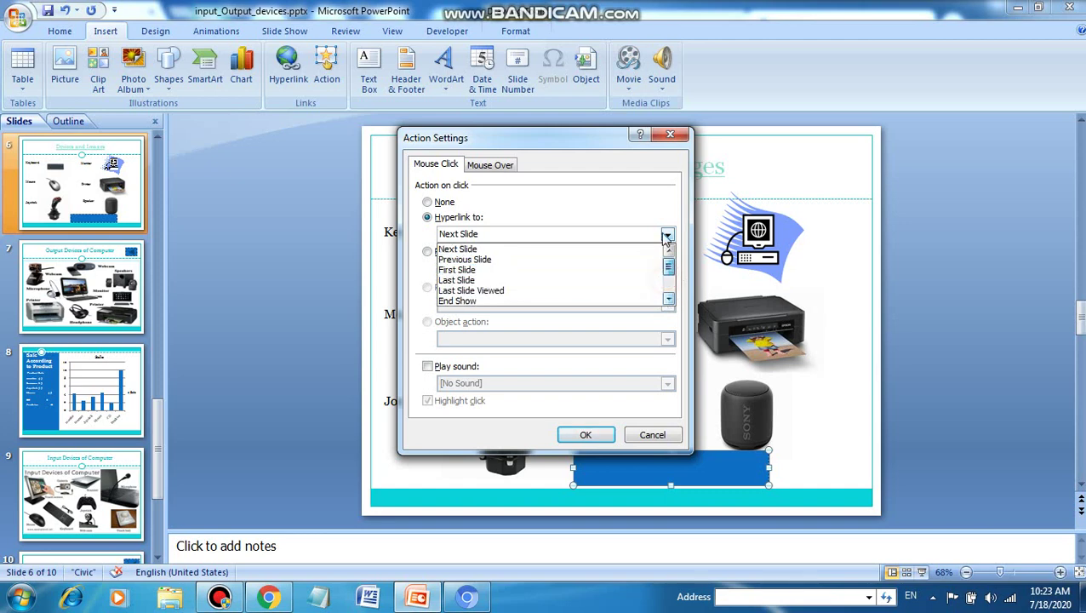
{"action": "left_click", "coordinate": [466, 270]}
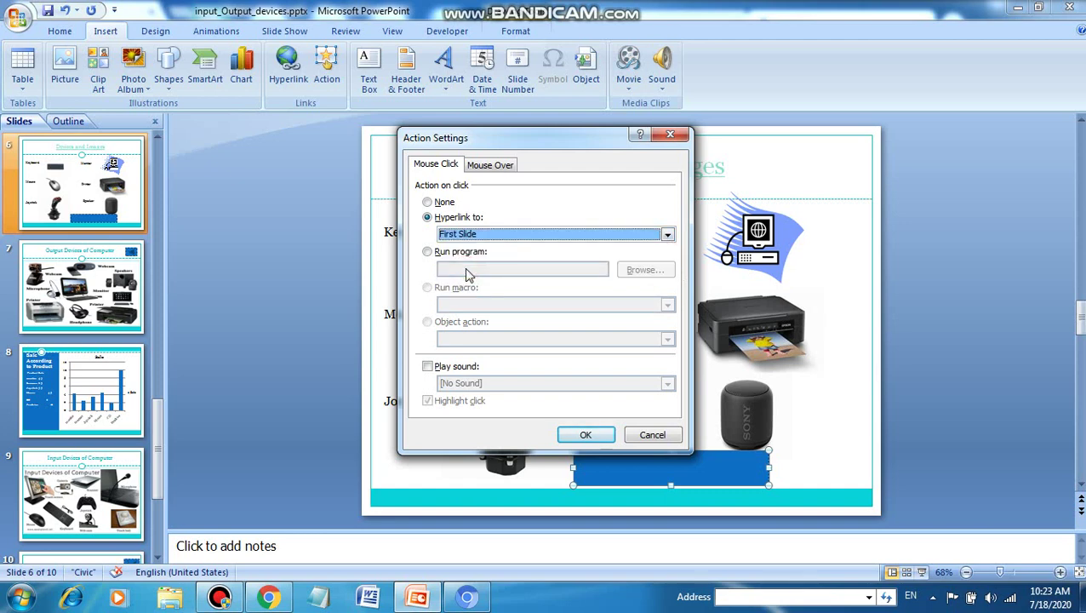
{"action": "left_click", "coordinate": [586, 435]}
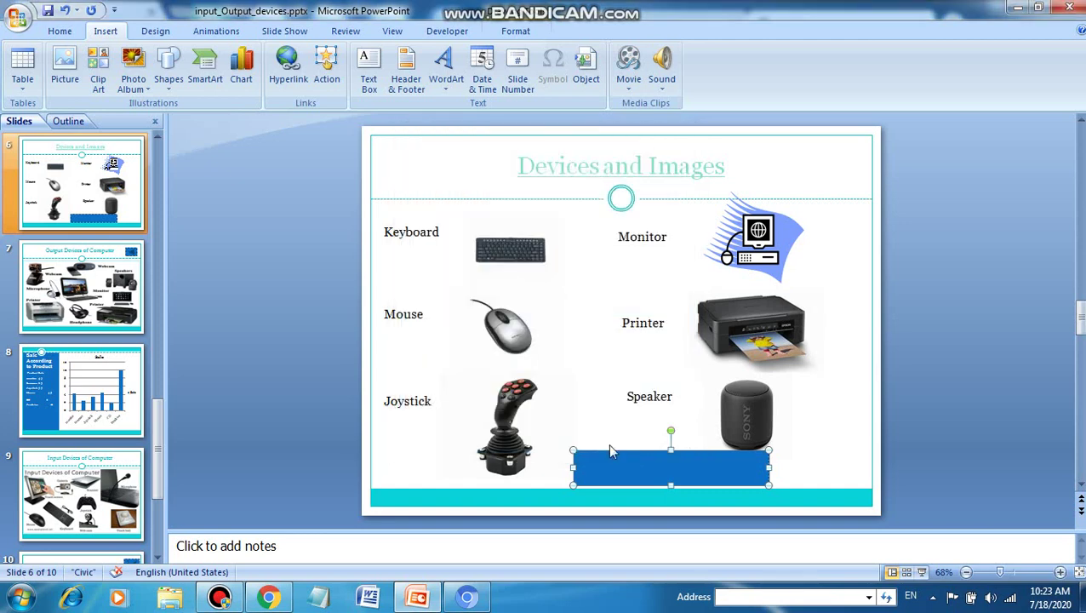
Use Edit Text to label the slide 6 button 'Click here to open Home Slide'
{"action": "right_click", "coordinate": [721, 464]}
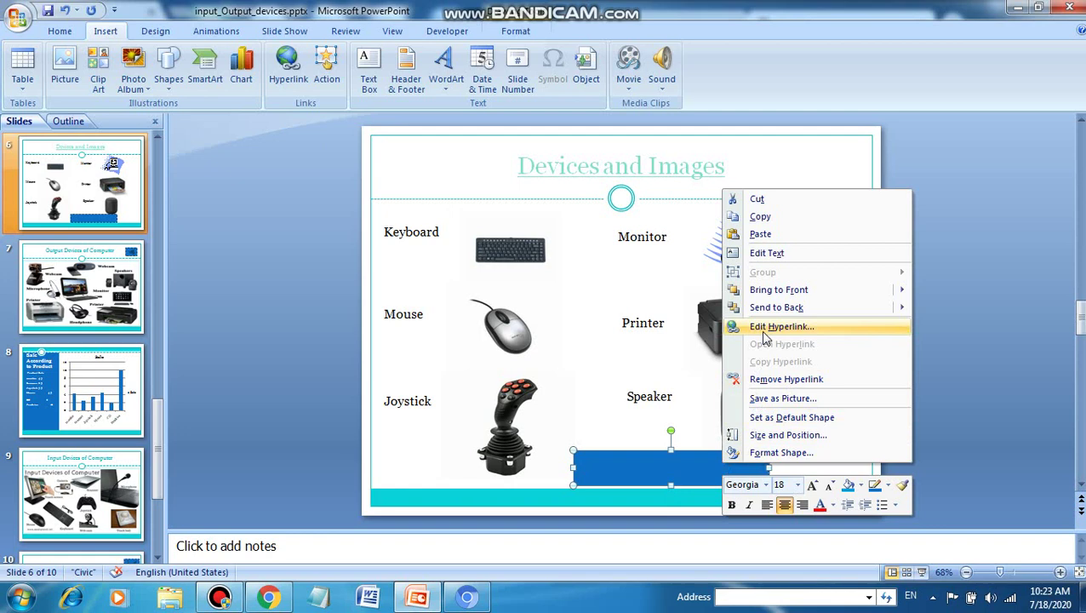
{"action": "left_click", "coordinate": [766, 253]}
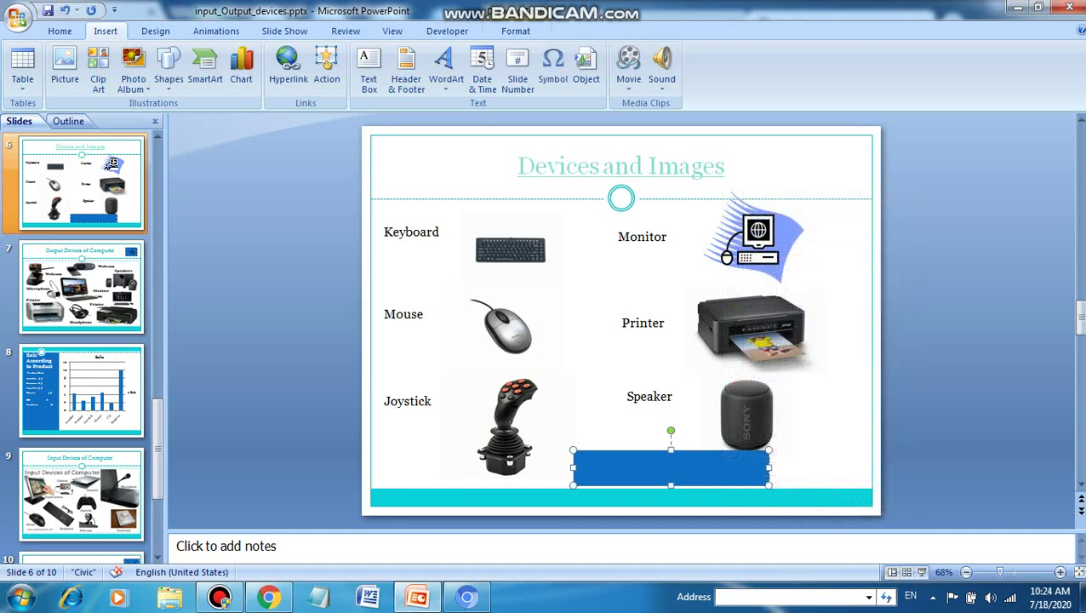
{"action": "type", "text": "Click here"}
{"action": "type", "text": " to open "}
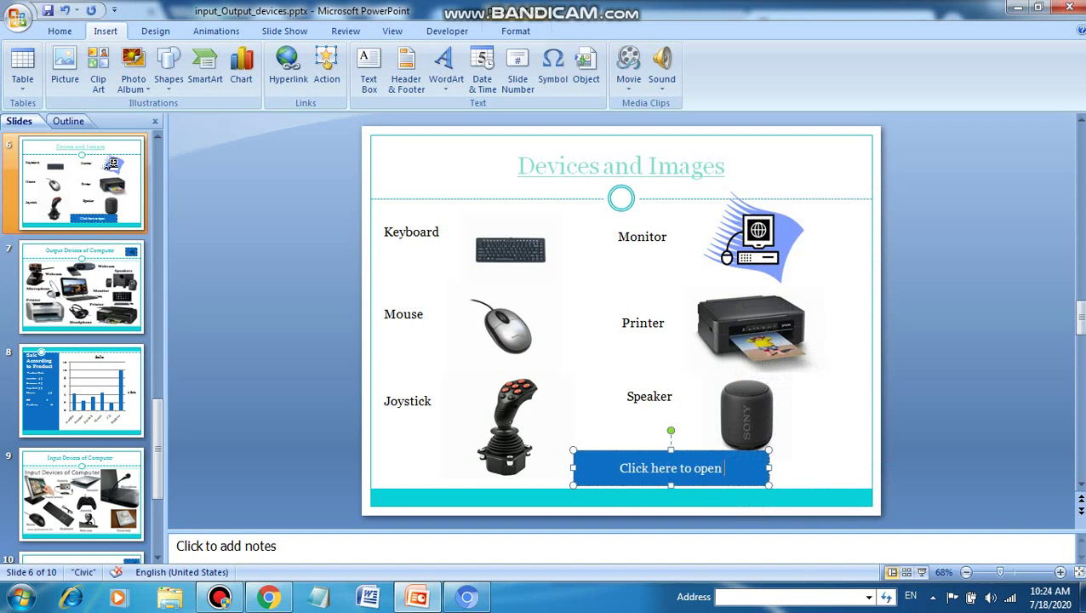
{"action": "type", "text": "Home "}
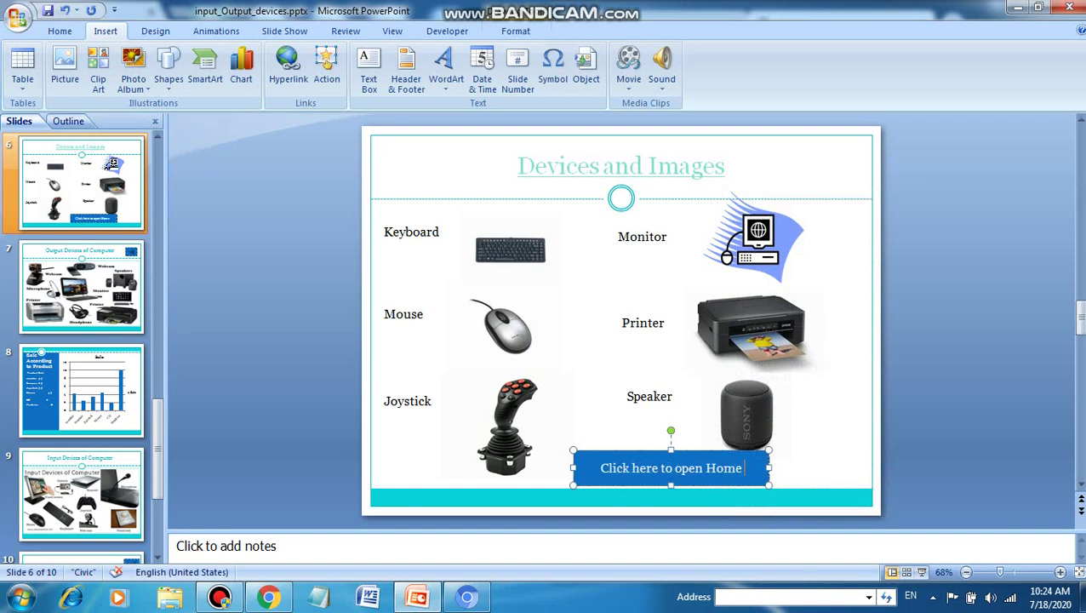
{"action": "type", "text": "Slid"}
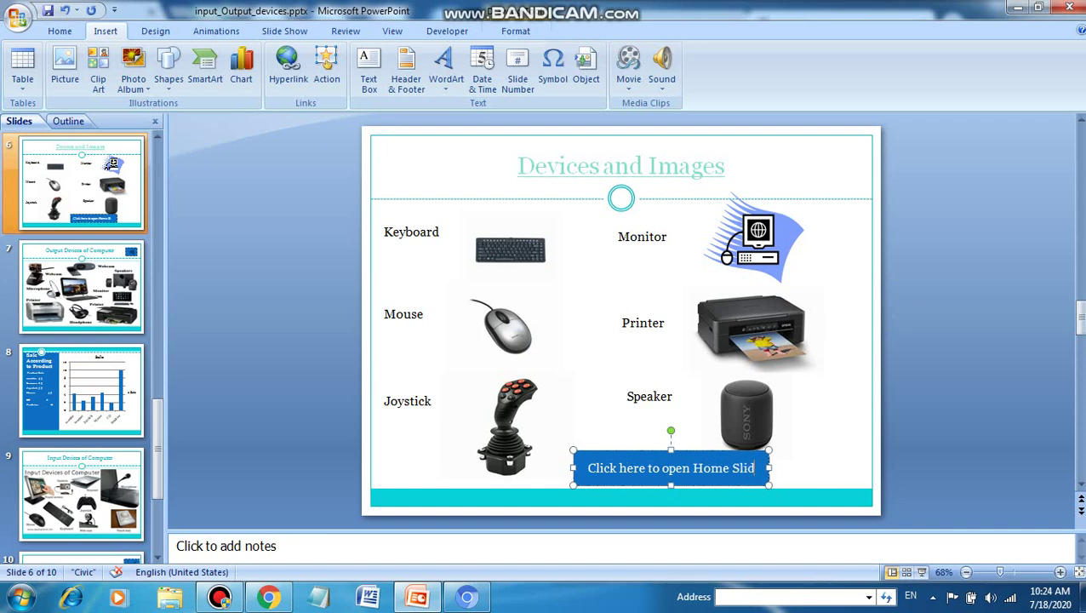
{"action": "type", "text": "e"}
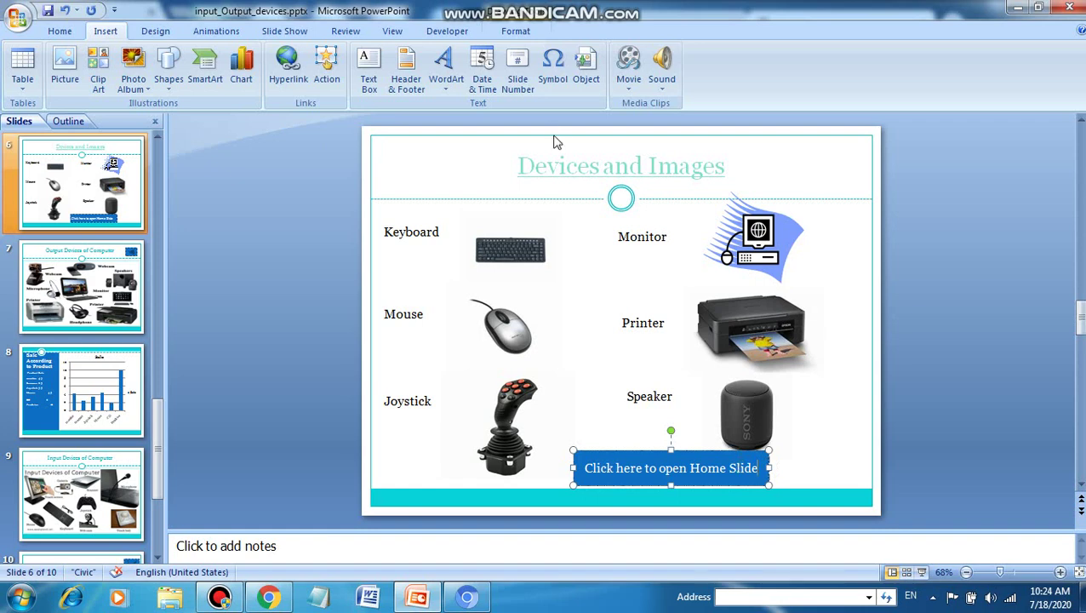
{"action": "left_click", "coordinate": [516, 31]}
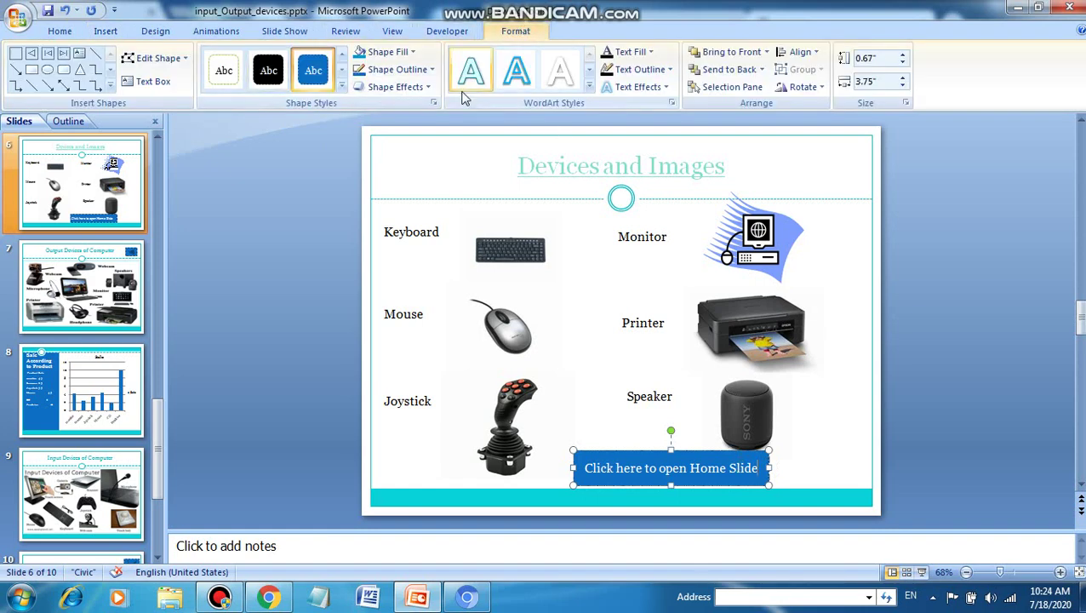
{"action": "left_click", "coordinate": [787, 469]}
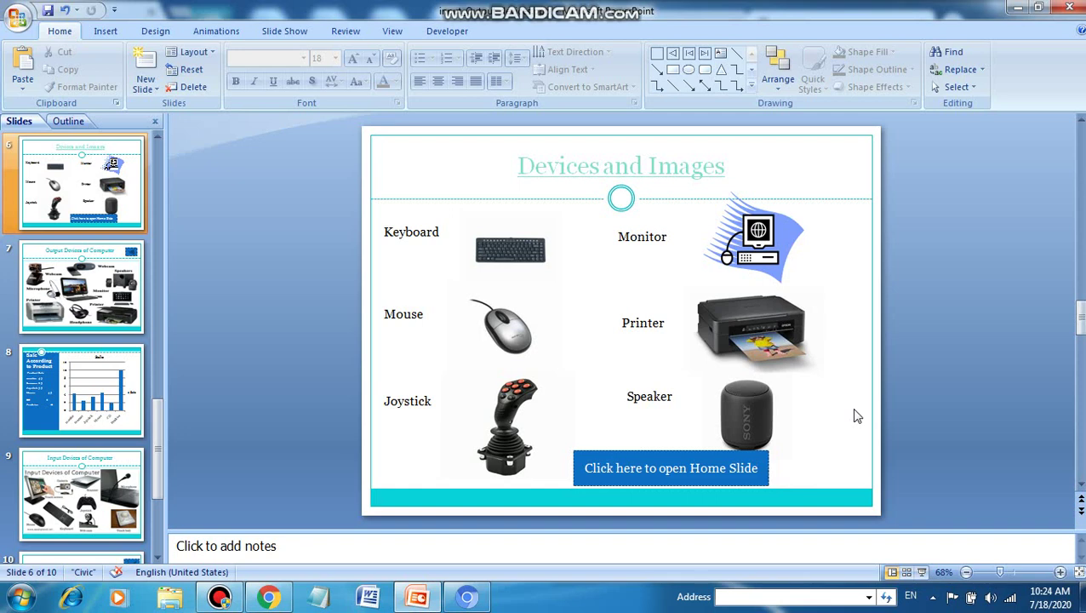
Run the slide show to slide 6 and check its button jumps to the title slide
{"action": "key", "text": "F5"}
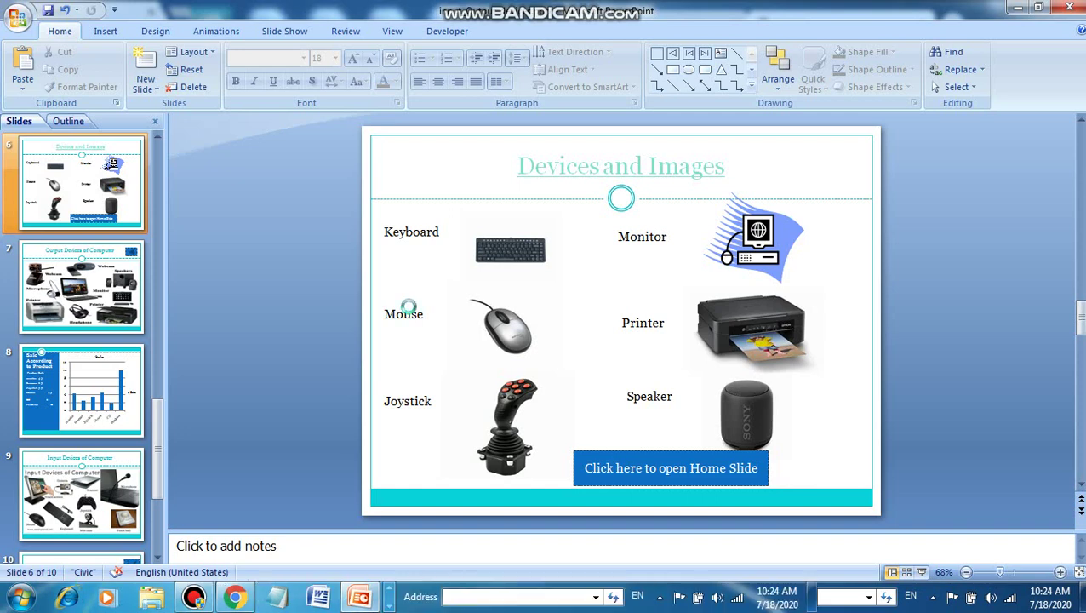
{"action": "key", "text": "Right"}
{"action": "key", "text": "Right"}
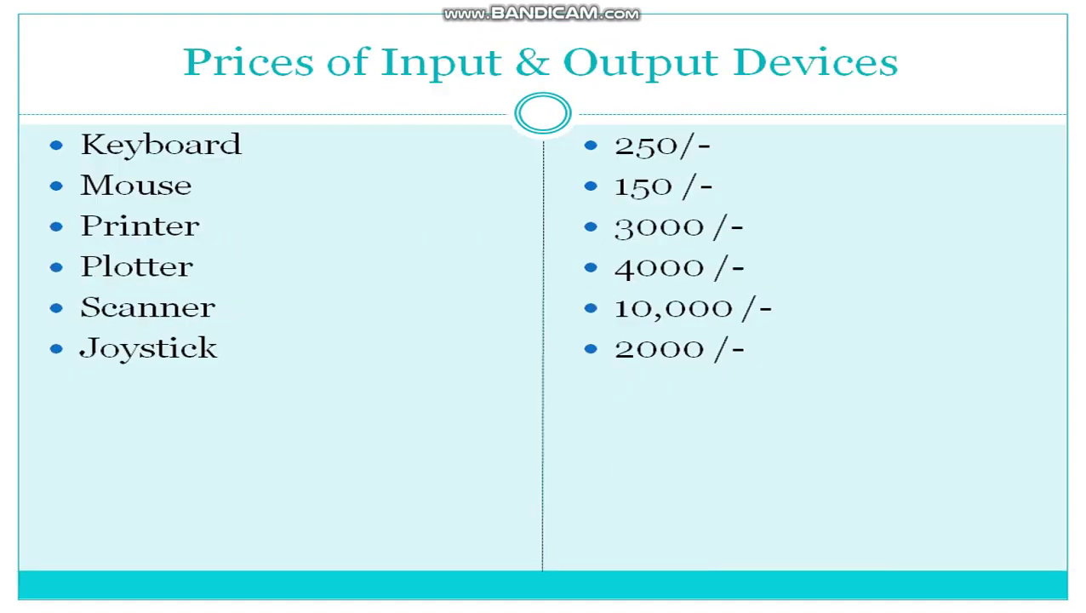
{"action": "key", "text": "Right"}
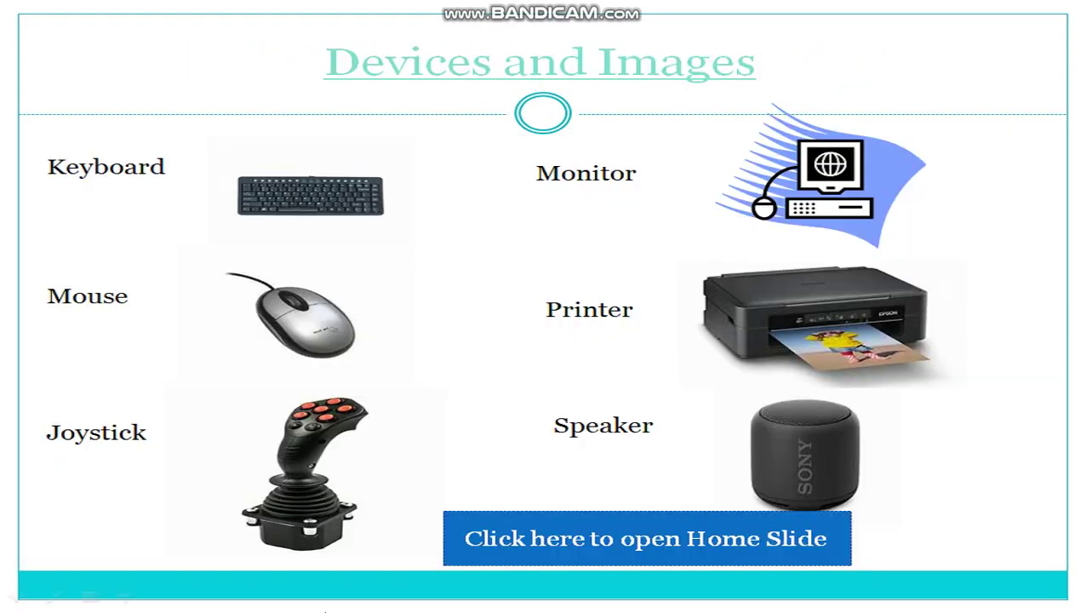
{"action": "left_click", "coordinate": [551, 544]}
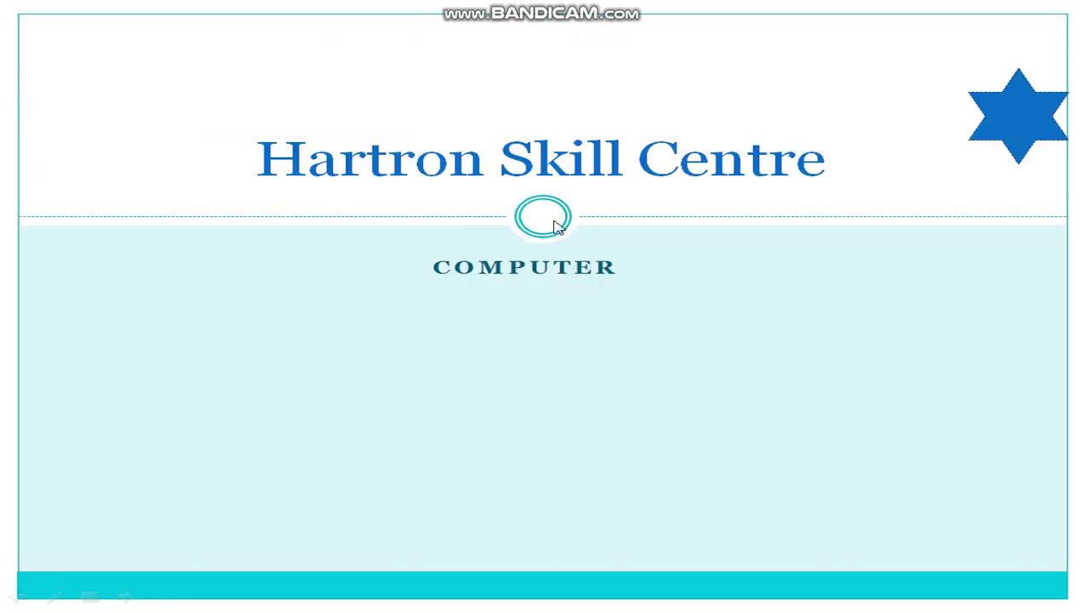
End the slide show and go back to editing slide 1
{"action": "key", "text": "Escape"}
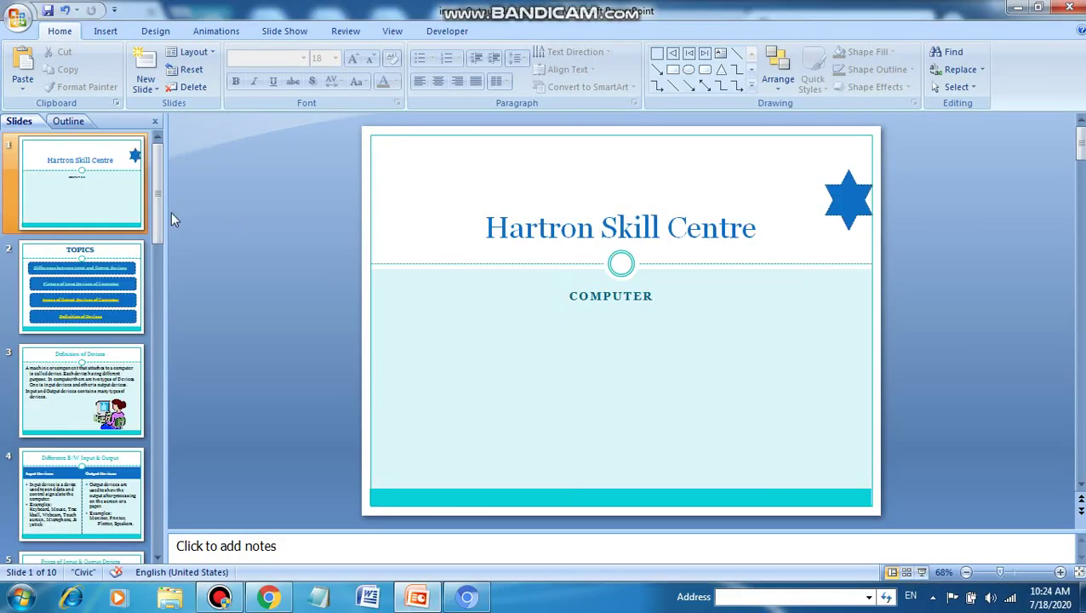
{"action": "left_click_drag", "start_coordinate": [159, 212], "coordinate": [164, 182]}
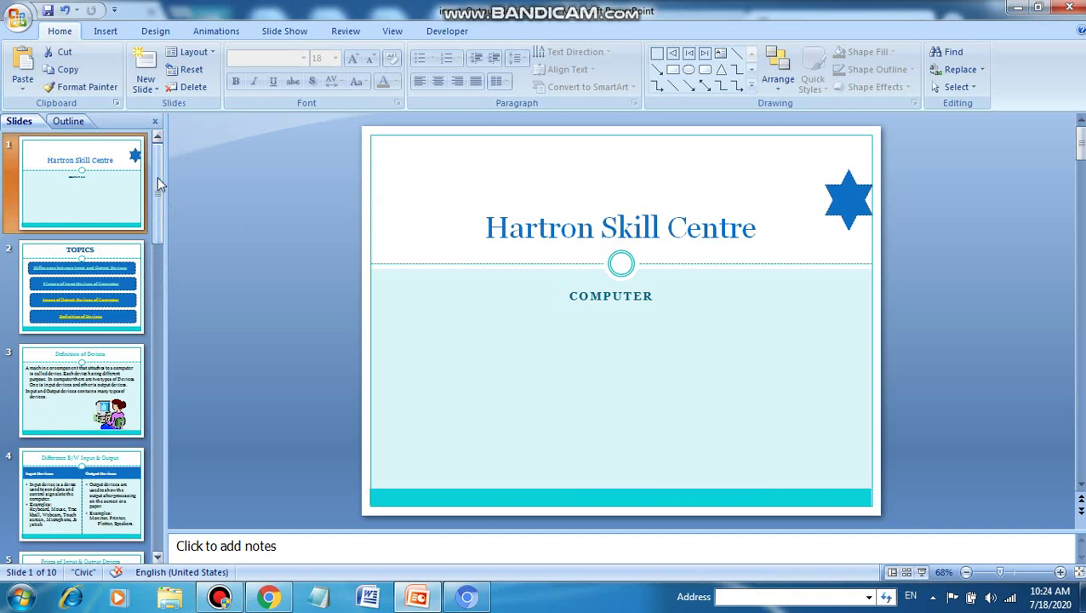
{"action": "left_click_drag", "start_coordinate": [157, 176], "coordinate": [157, 277]}
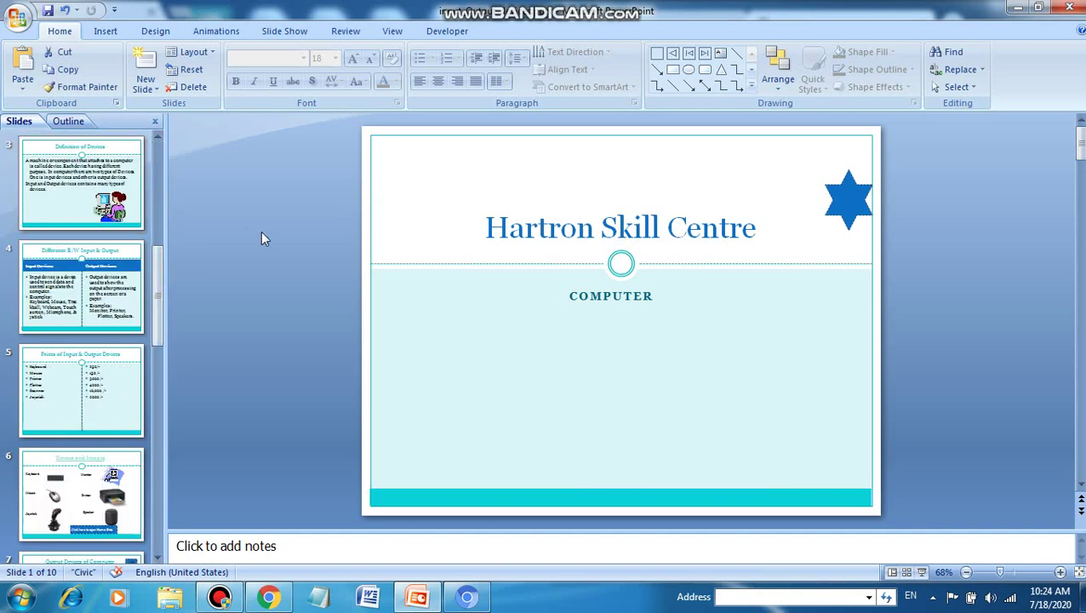